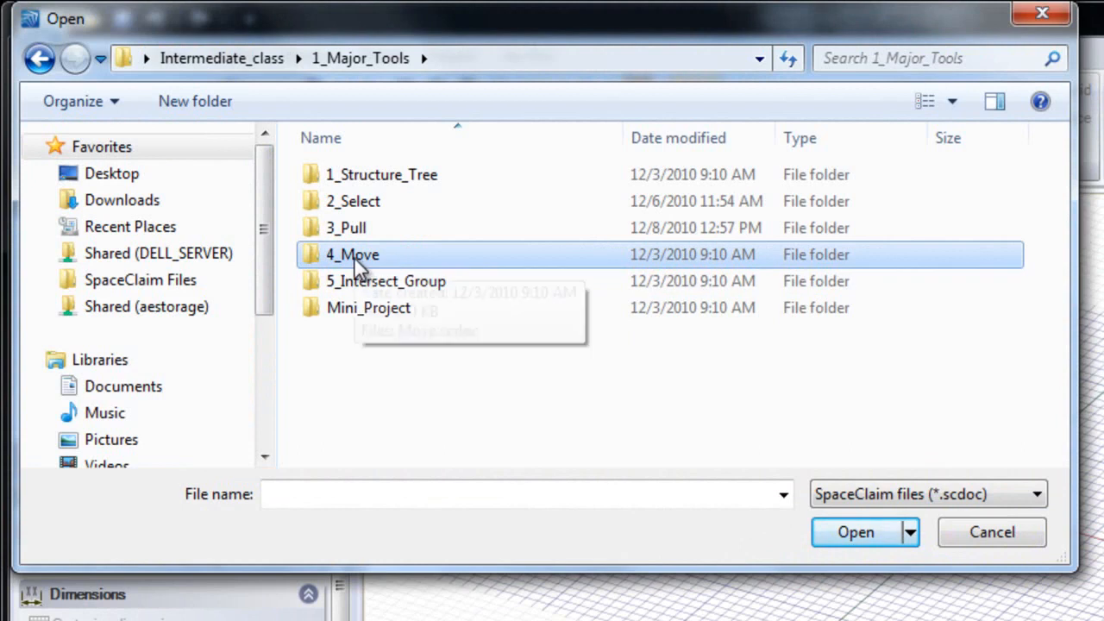
# - Open the Move.scdoc file from the 4_Move folder
pyautogui.doubleClick(355, 258)
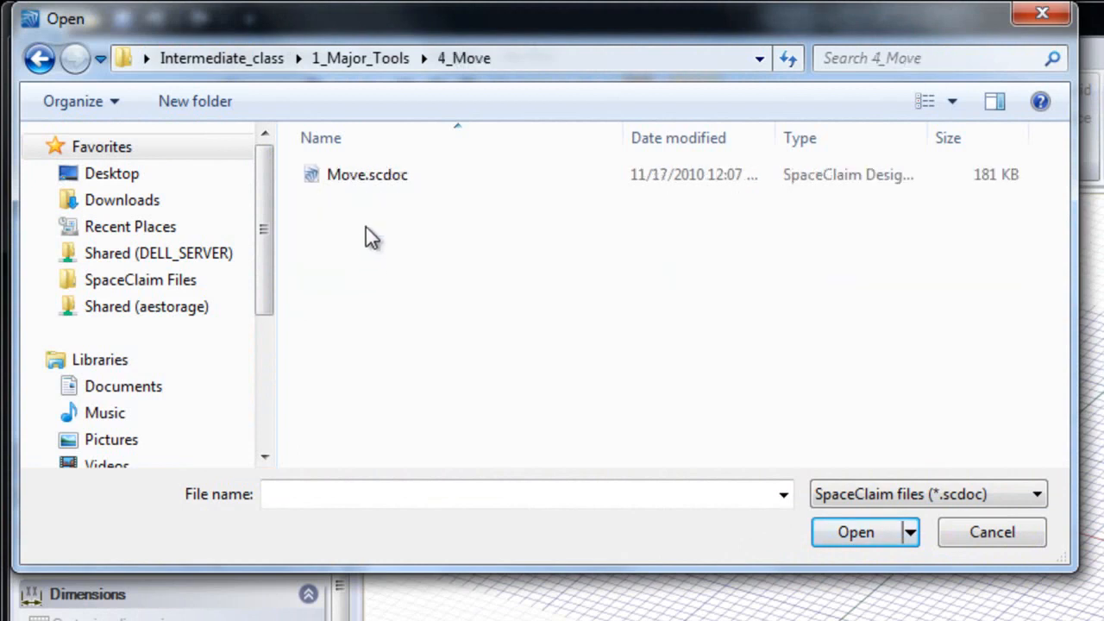
pyautogui.doubleClick(363, 177)
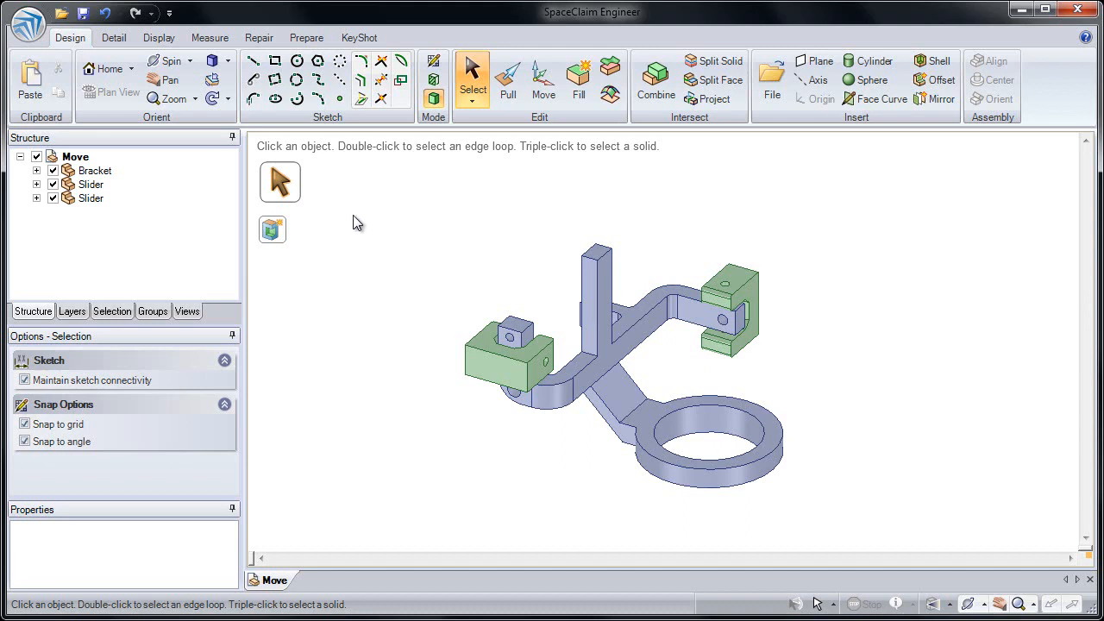
# - Expand the Bracket and both Slider components in the structure tree and highlight their solids to see which part each one is
pyautogui.click(107, 170)
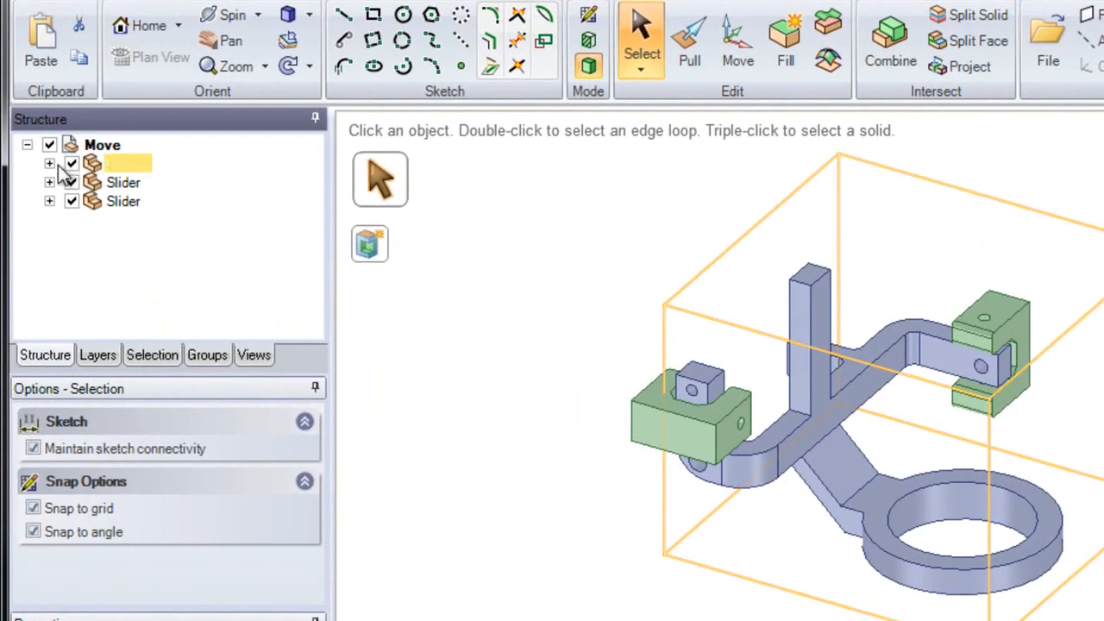
pyautogui.click(49, 164)
pyautogui.click(138, 190)
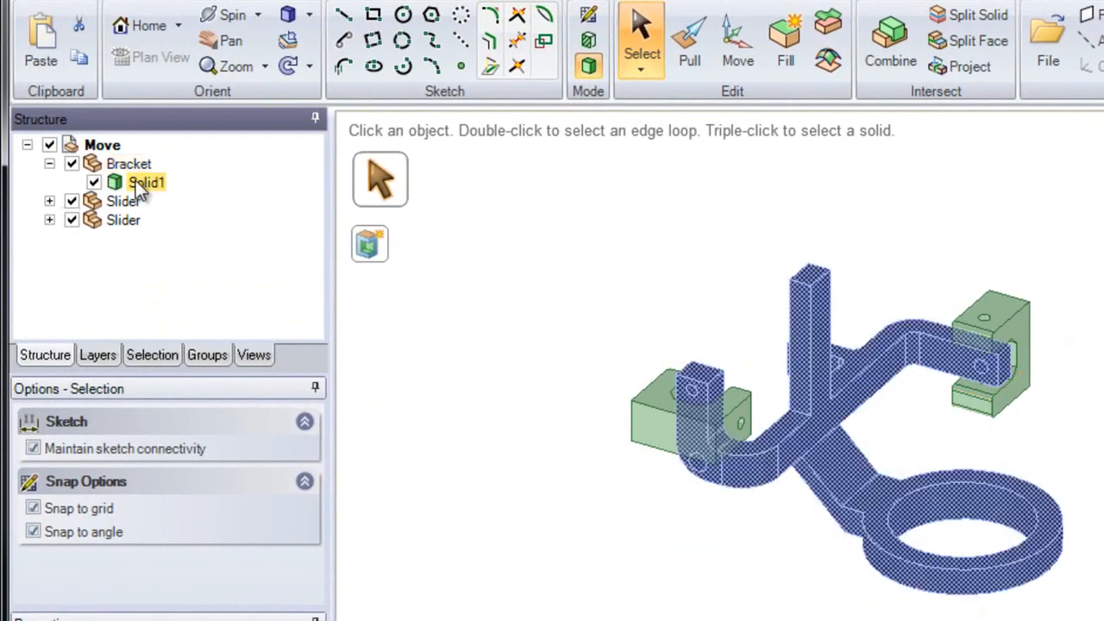
pyautogui.click(49, 201)
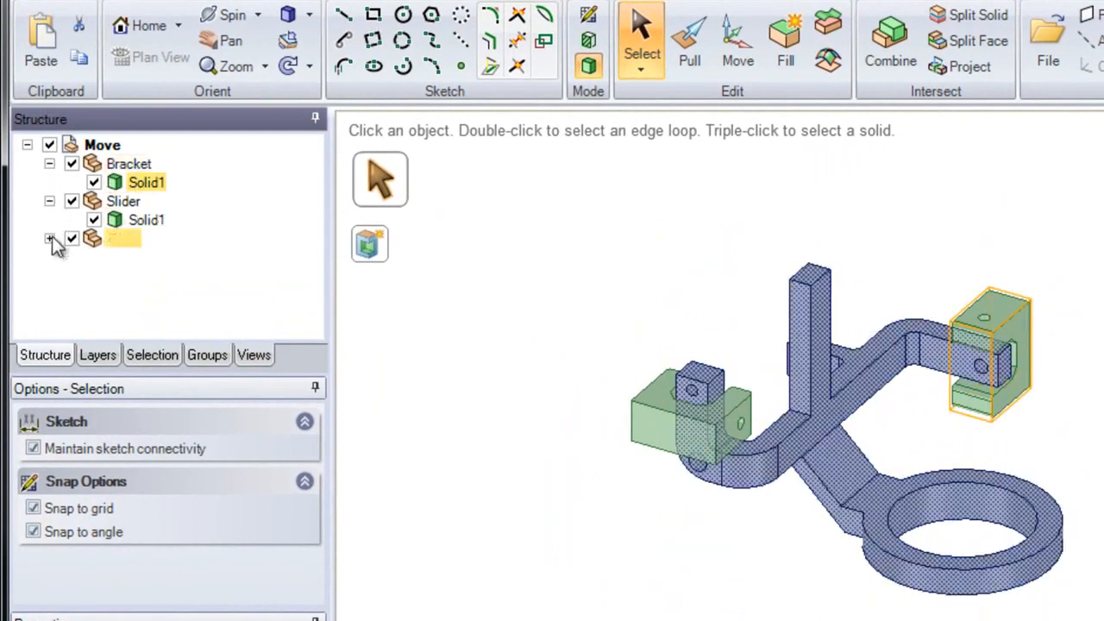
pyautogui.click(51, 241)
pyautogui.click(134, 257)
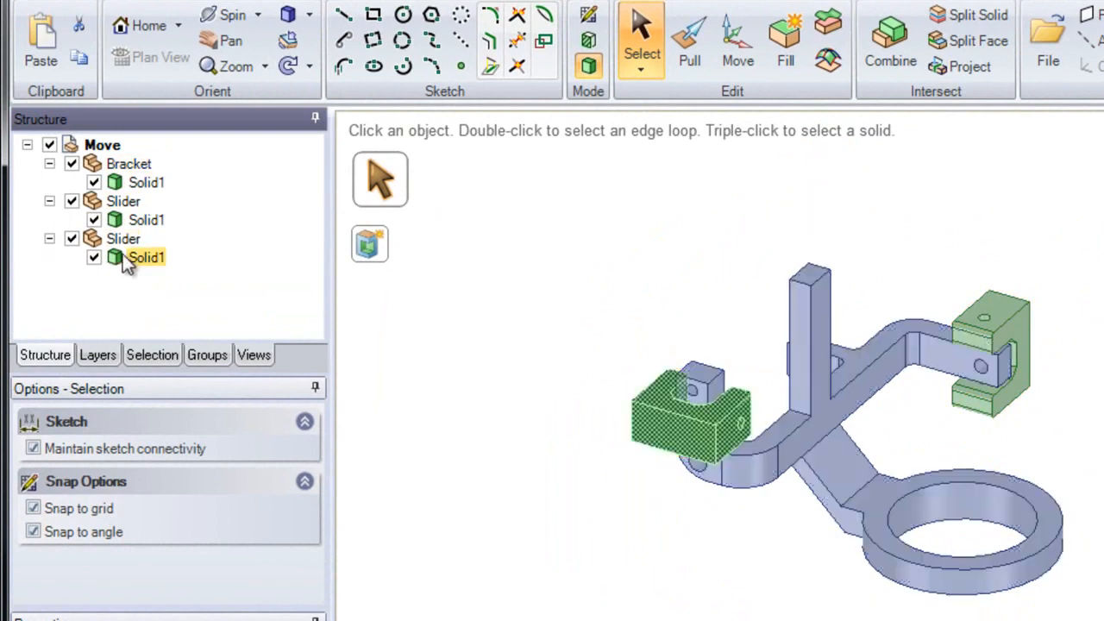
pyautogui.click(131, 222)
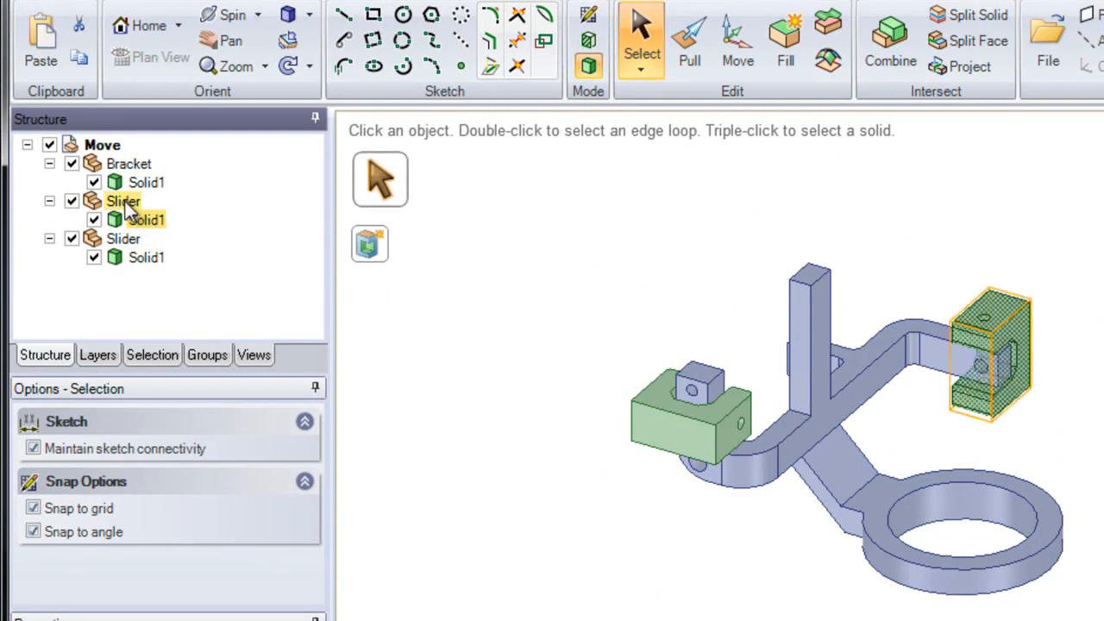
pyautogui.click(480, 229)
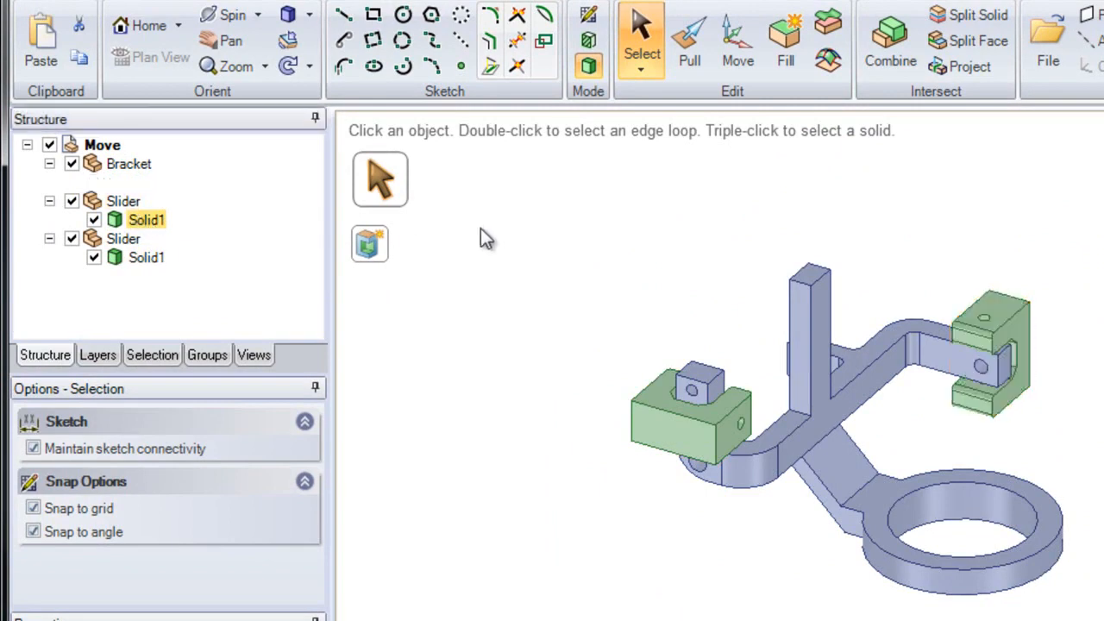
# - Try the Pull tool on the front face of the slider fitted to the bracket's upright square end
pyautogui.click(677, 63)
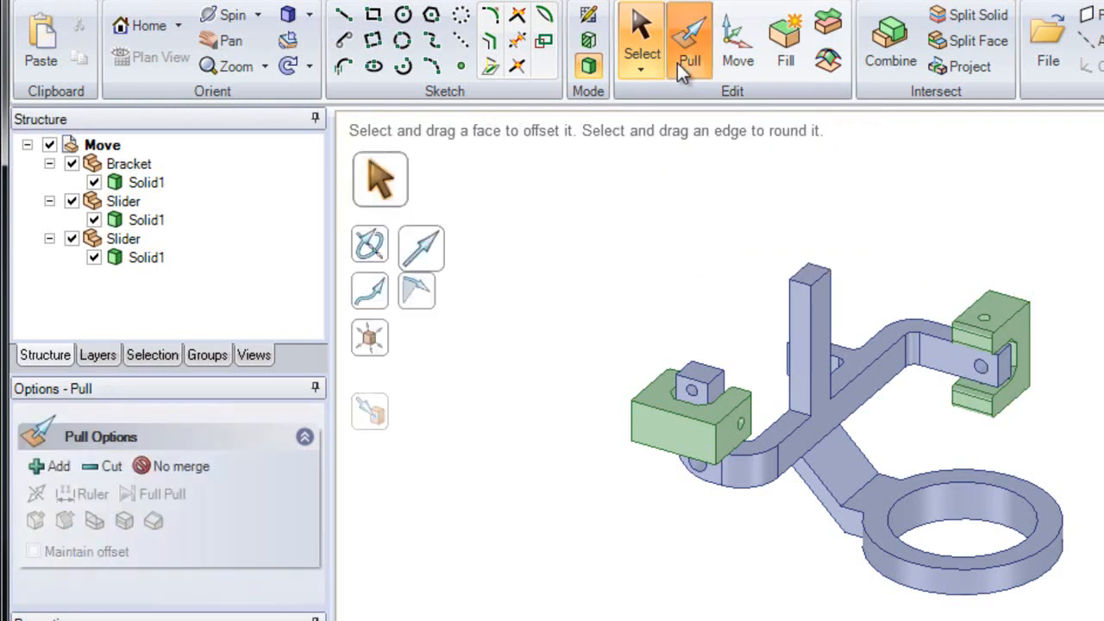
pyautogui.click(690, 418)
pyautogui.click(699, 436)
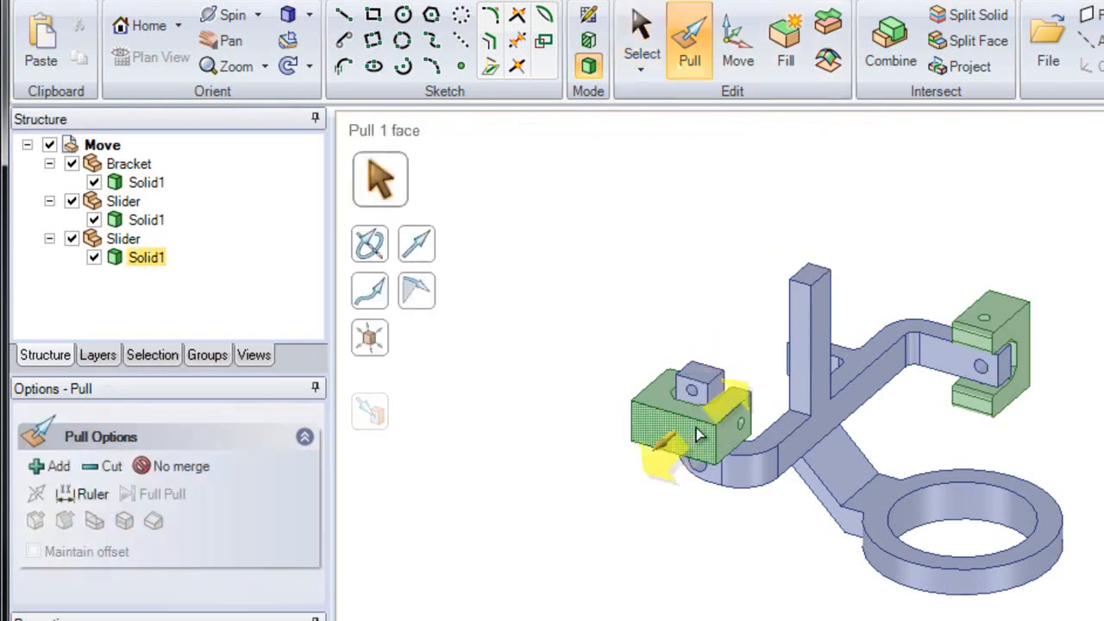
pyautogui.moveTo(668, 464)
pyautogui.mouseDown()
pyautogui.moveTo(566, 518)
pyautogui.moveTo(687, 425)
pyautogui.moveTo(633, 436)
pyautogui.moveTo(584, 521)
pyautogui.moveTo(632, 469)
pyautogui.moveTo(700, 425)
pyautogui.moveTo(654, 469)
pyautogui.mouseUp()
pyautogui.press('Escape')
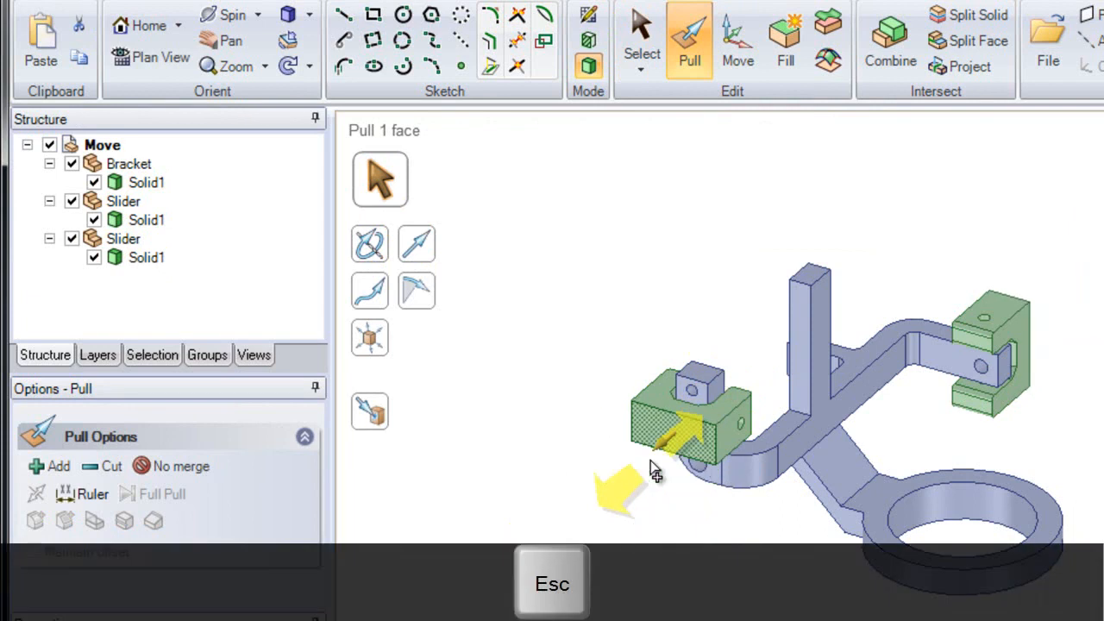
pyautogui.press('Escape')
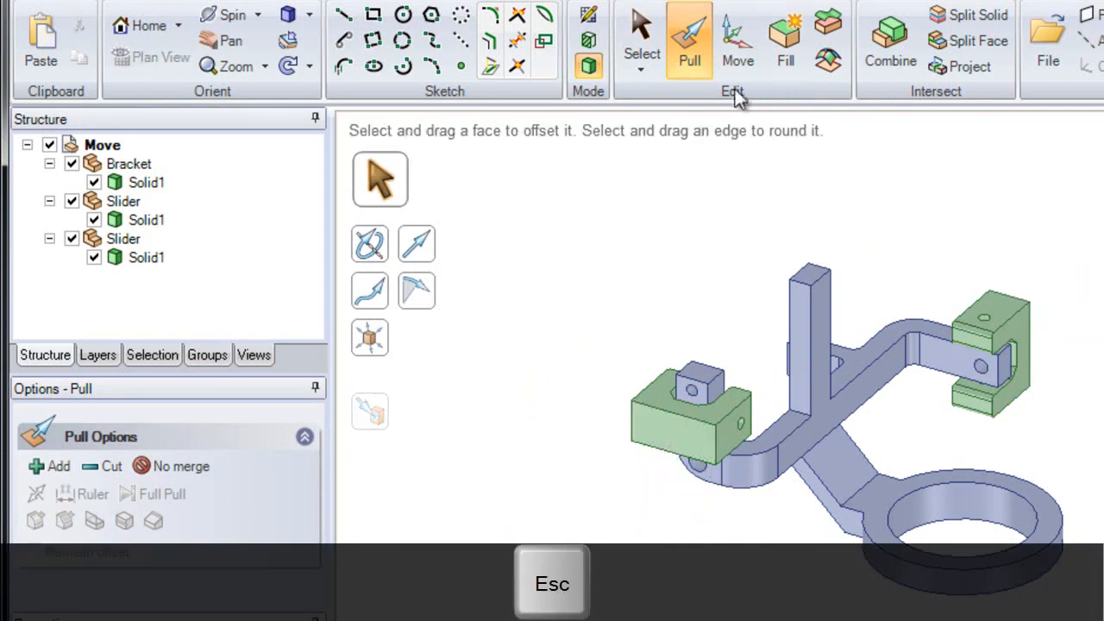
# - Activate the Move tool and try it on the solid of the slider at the end of the bracket's bent arm
pyautogui.click(740, 64)
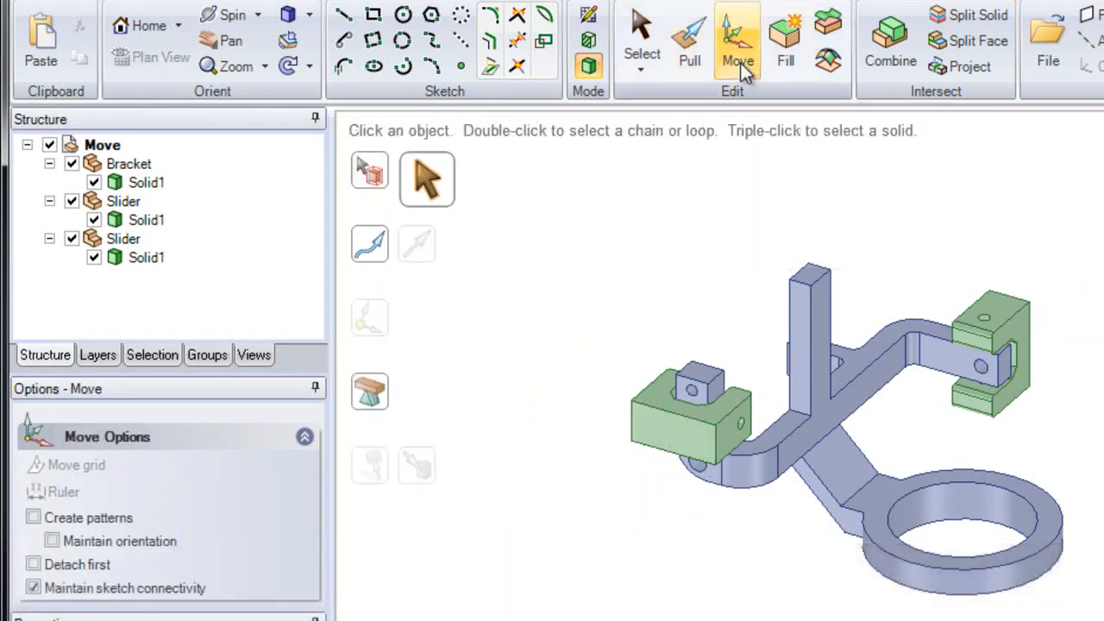
pyautogui.scroll(2, 980, 382)
pyautogui.keyDown('shift'); pyautogui.moveTo(980, 382); pyautogui.dragTo(1058, 378, button='middle'); pyautogui.keyUp('shift')
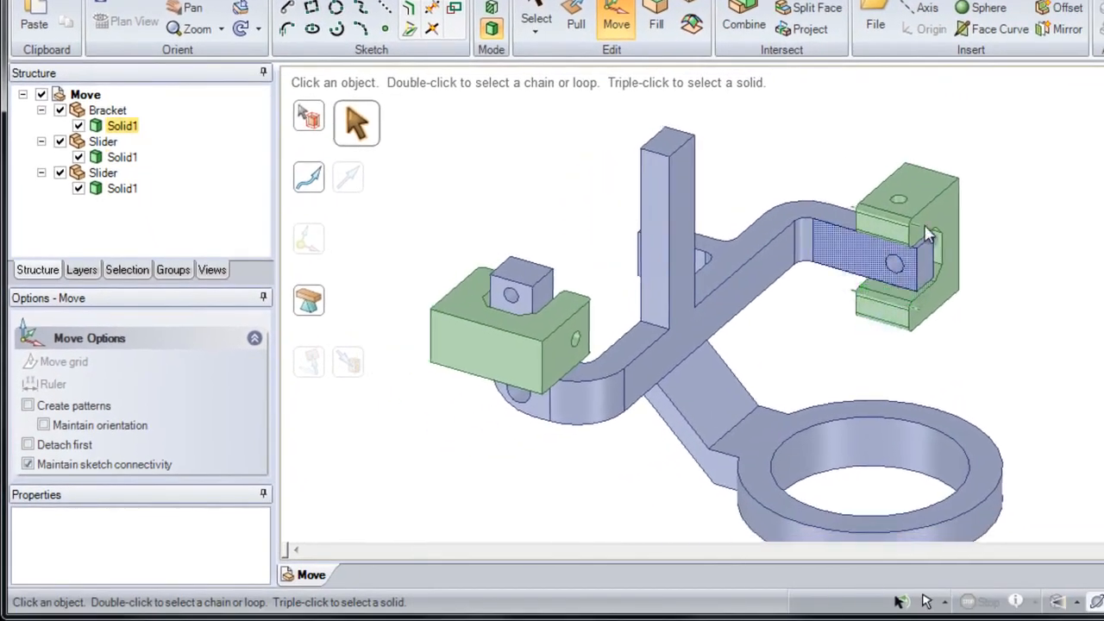
pyautogui.tripleClick(934, 191)
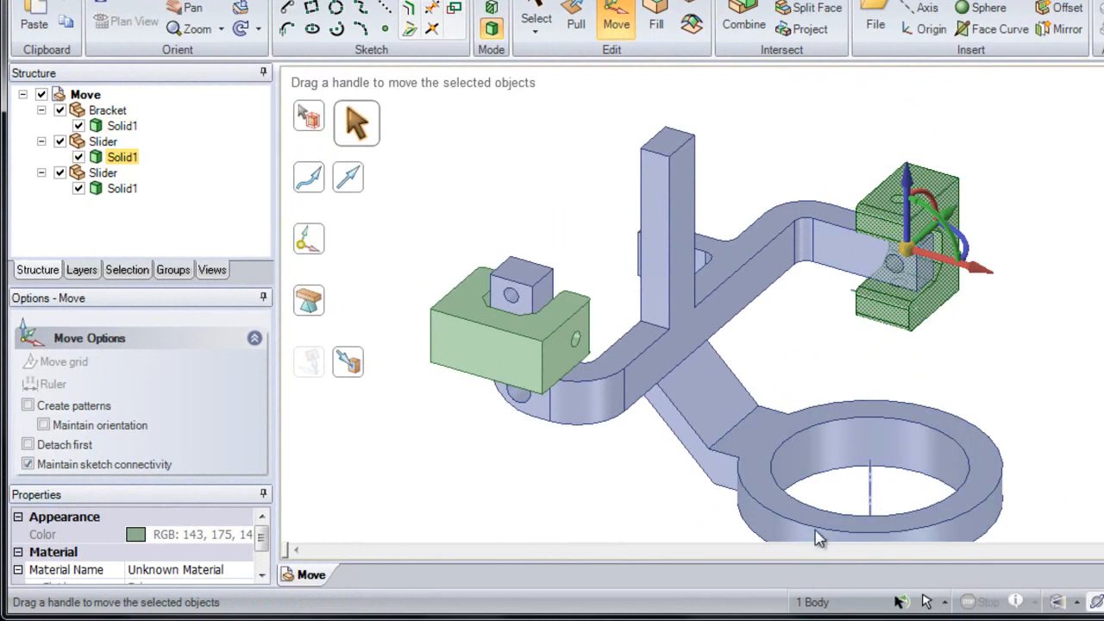
pyautogui.moveTo(978, 272); pyautogui.dragTo(922, 259)
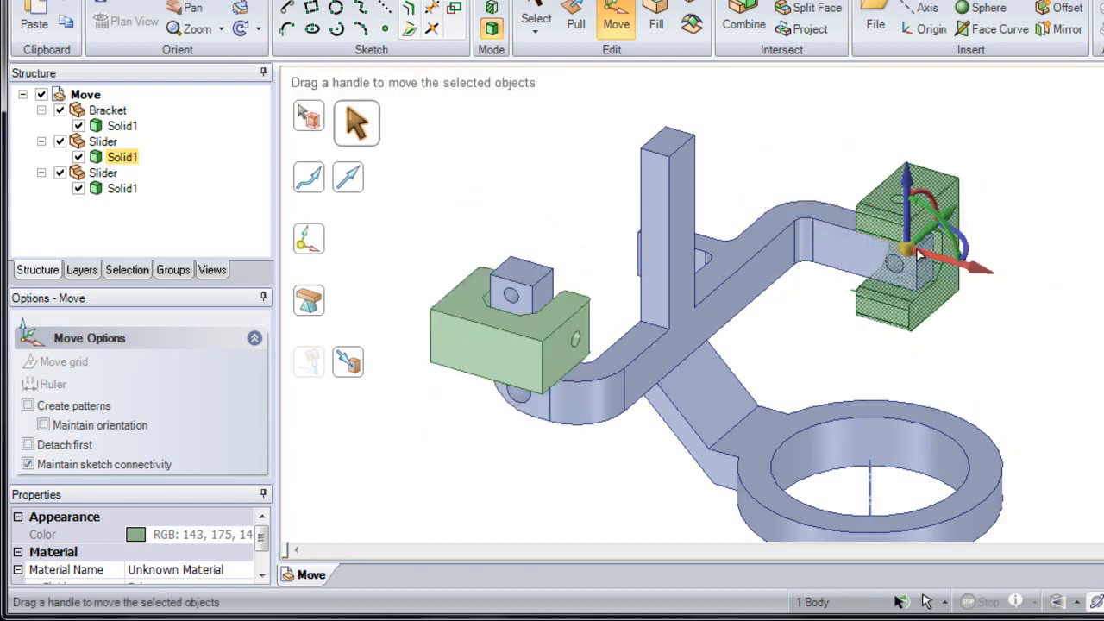
pyautogui.click(838, 191)
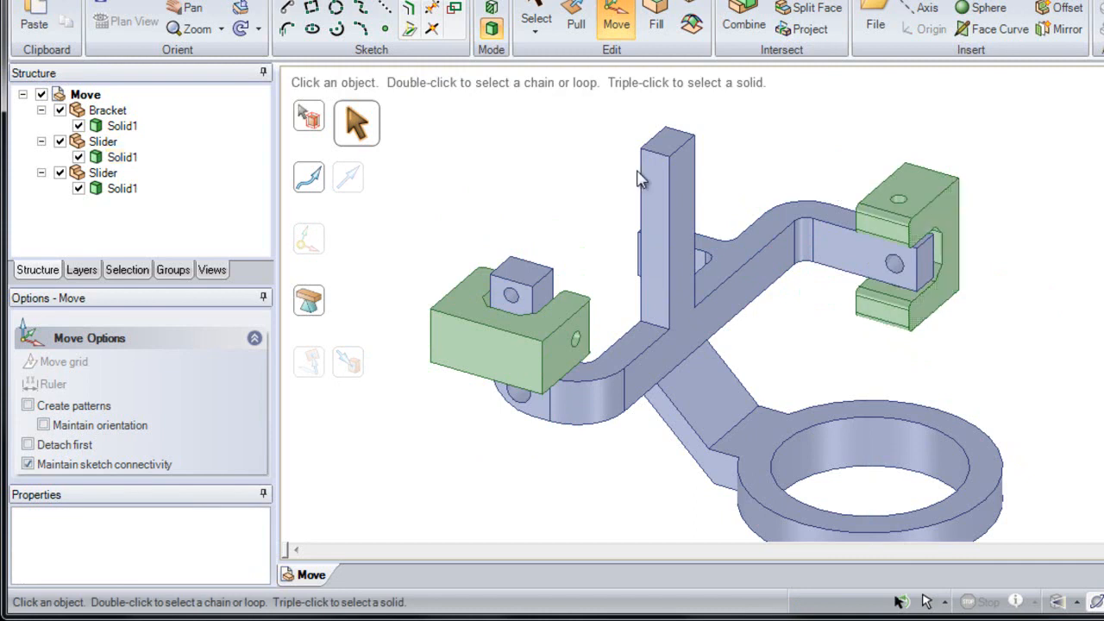
# - Select the bent arm's Slider as a whole component and try moving it with the Move handles
pyautogui.click(103, 142)
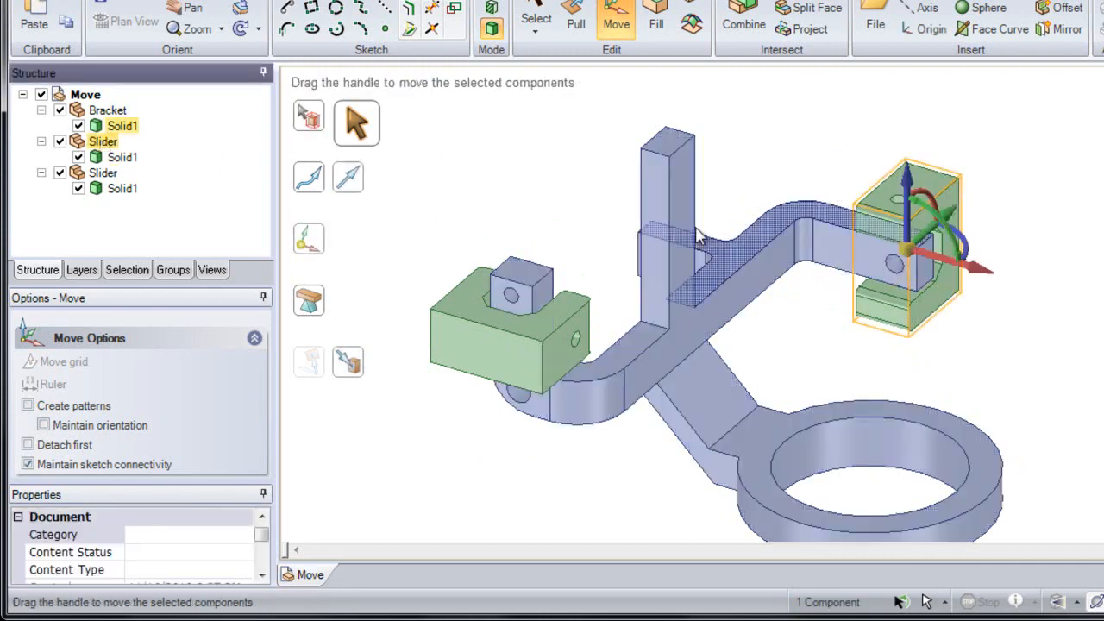
pyautogui.moveTo(976, 272); pyautogui.dragTo(1076, 308)
pyautogui.press('Escape')
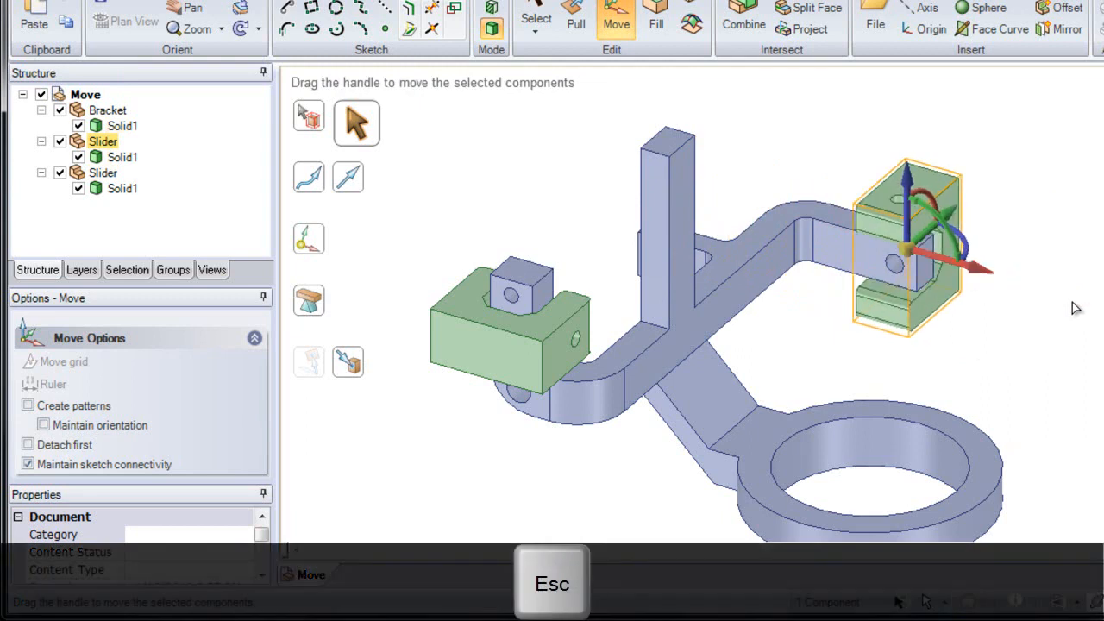
pyautogui.moveTo(946, 229); pyautogui.dragTo(910, 157)
pyautogui.press('Escape')
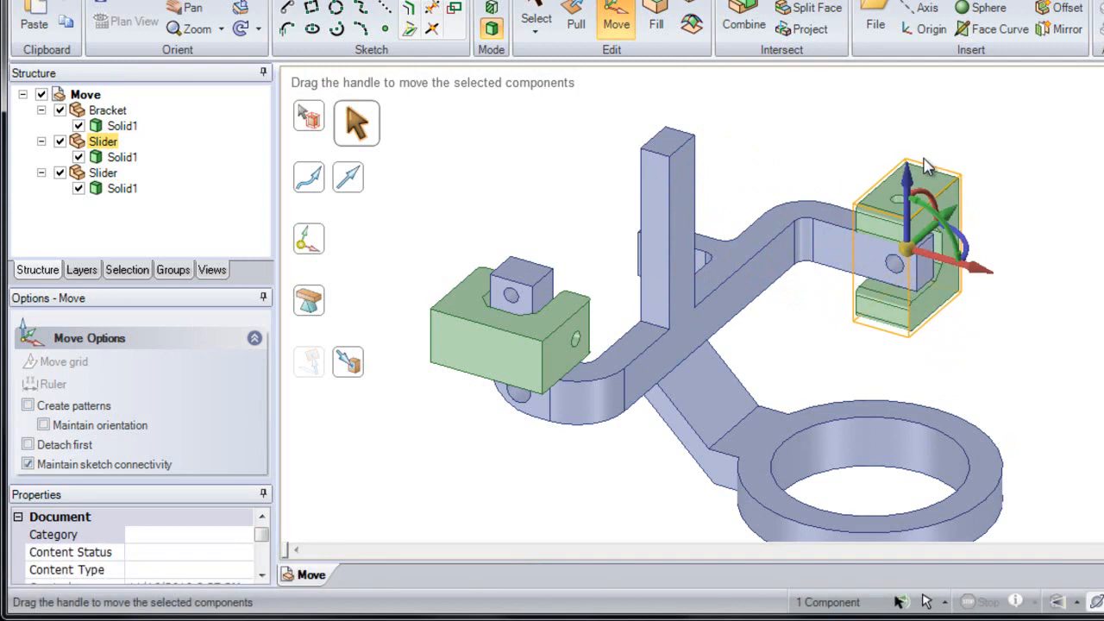
pyautogui.click(847, 148)
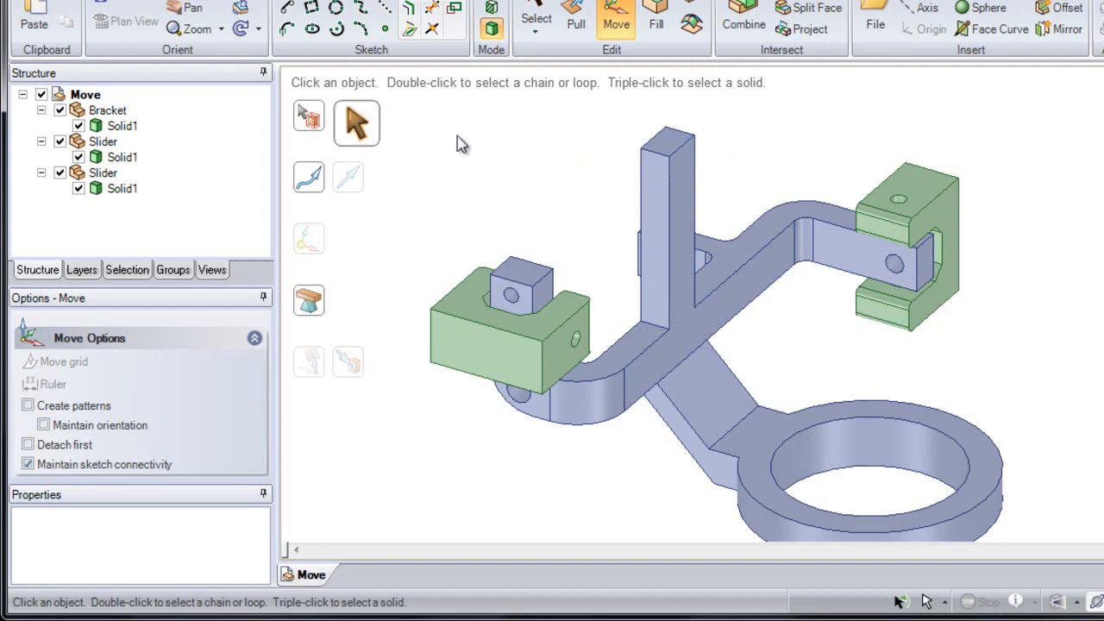
# - Switch the Move tool to component selection and pick the sliders and the bracket in turn directly in the model
pyautogui.click(318, 126)
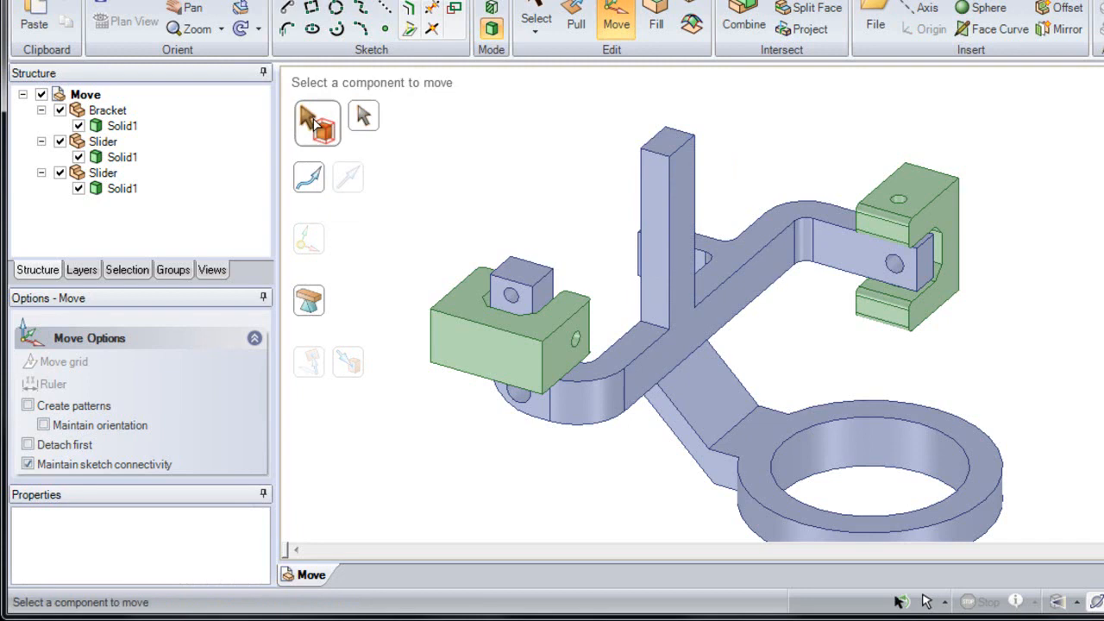
pyautogui.click(478, 302)
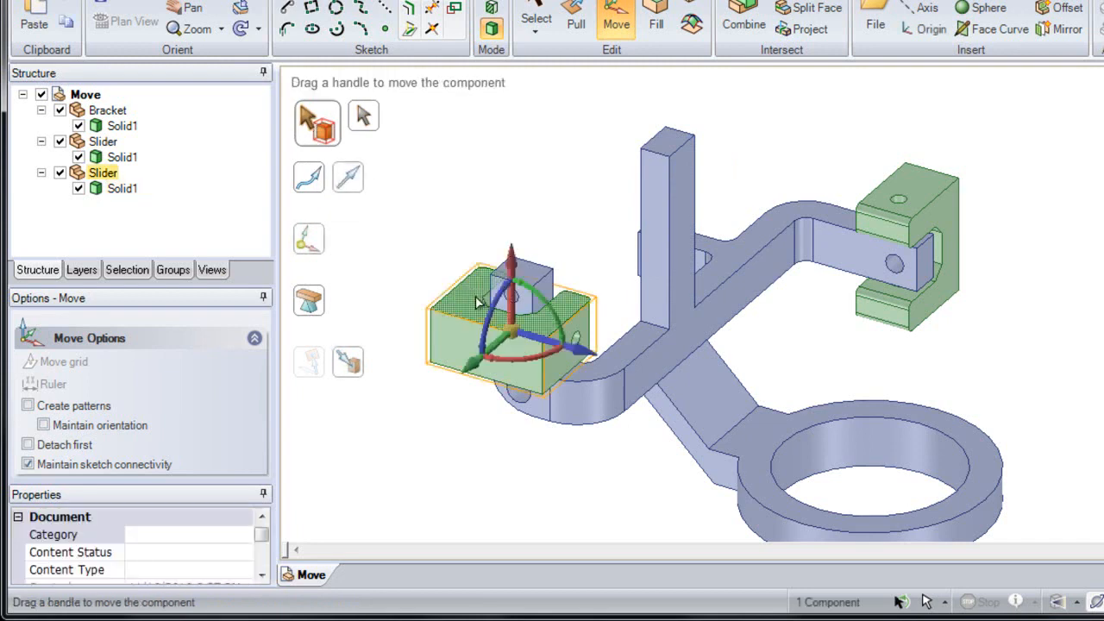
pyautogui.click(660, 272)
pyautogui.click(915, 216)
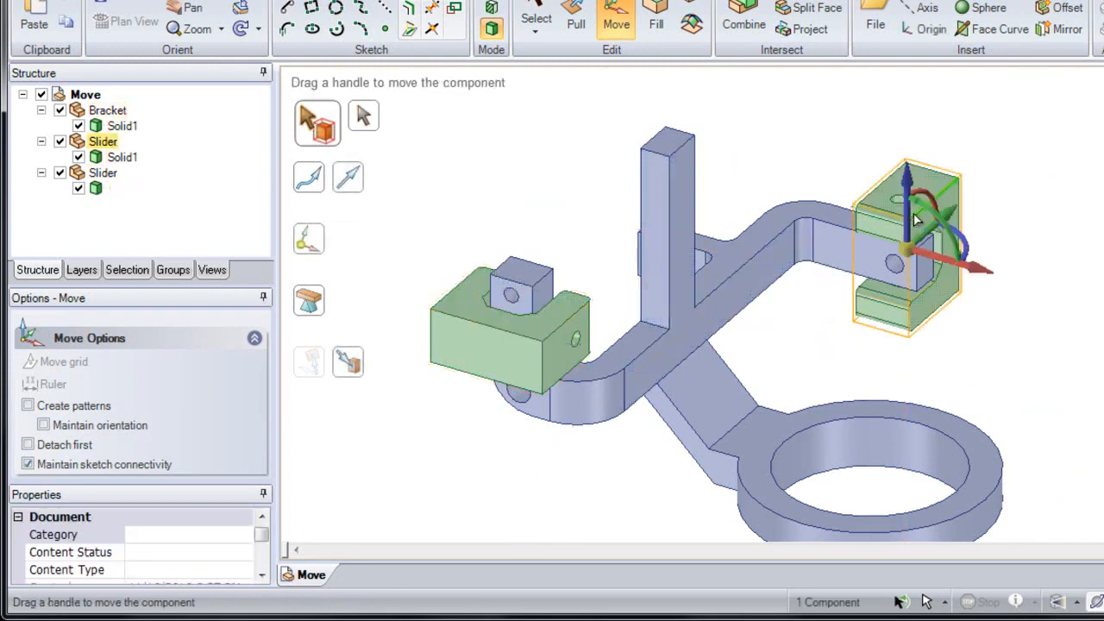
pyautogui.click(837, 248)
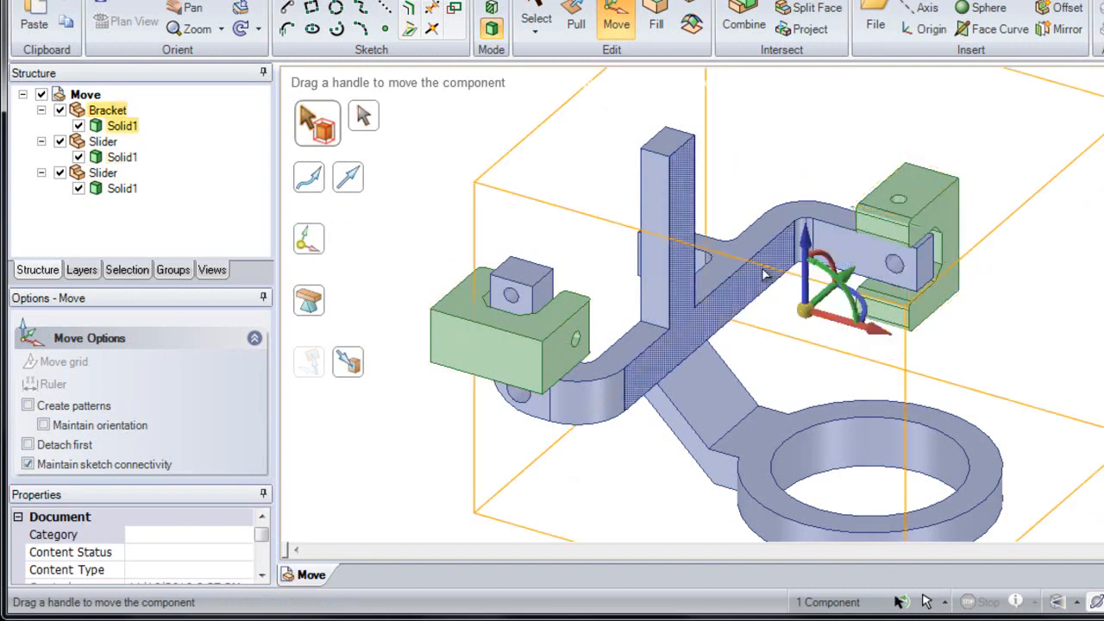
# - Try moving the bent arm's Slider component along the arm's direction, and clear the selection
pyautogui.click(899, 220)
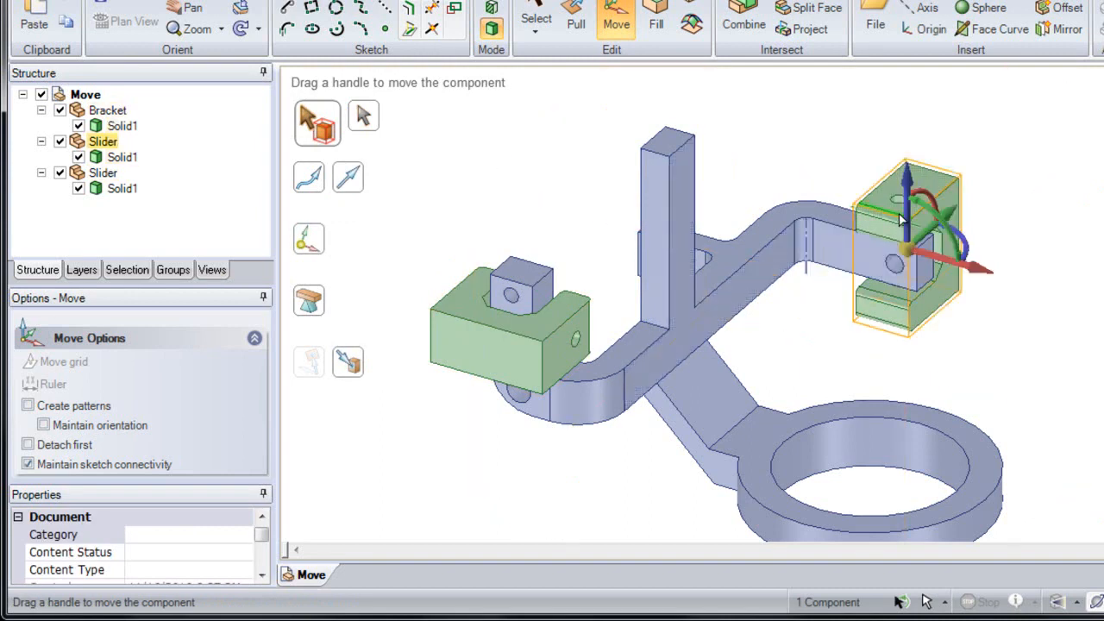
pyautogui.moveTo(938, 260); pyautogui.dragTo(854, 244)
pyautogui.press('Escape')
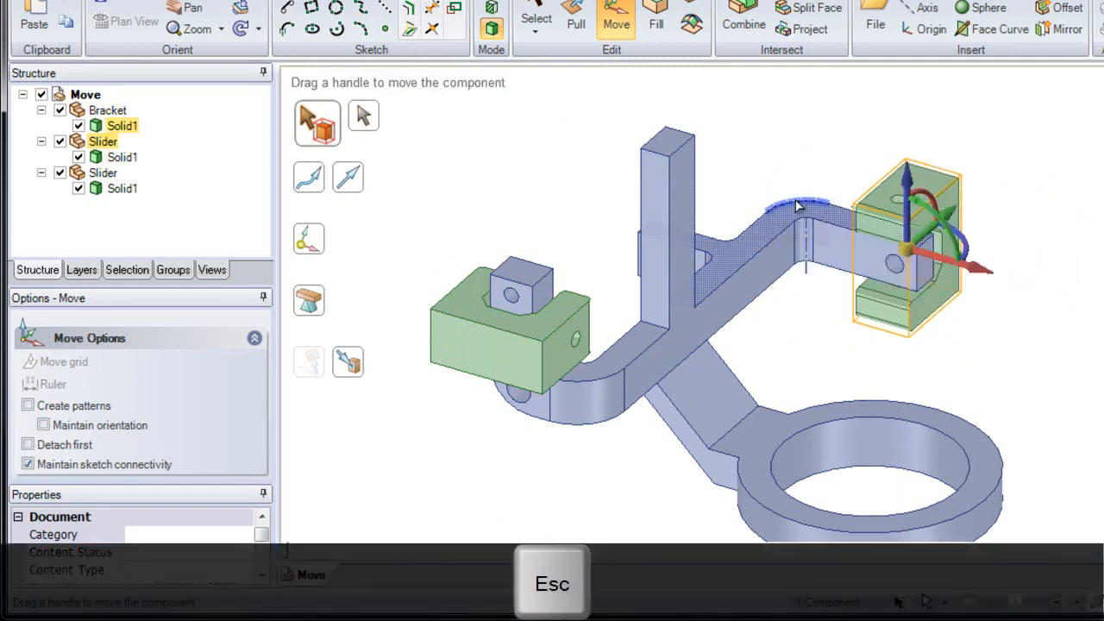
pyautogui.click(803, 170)
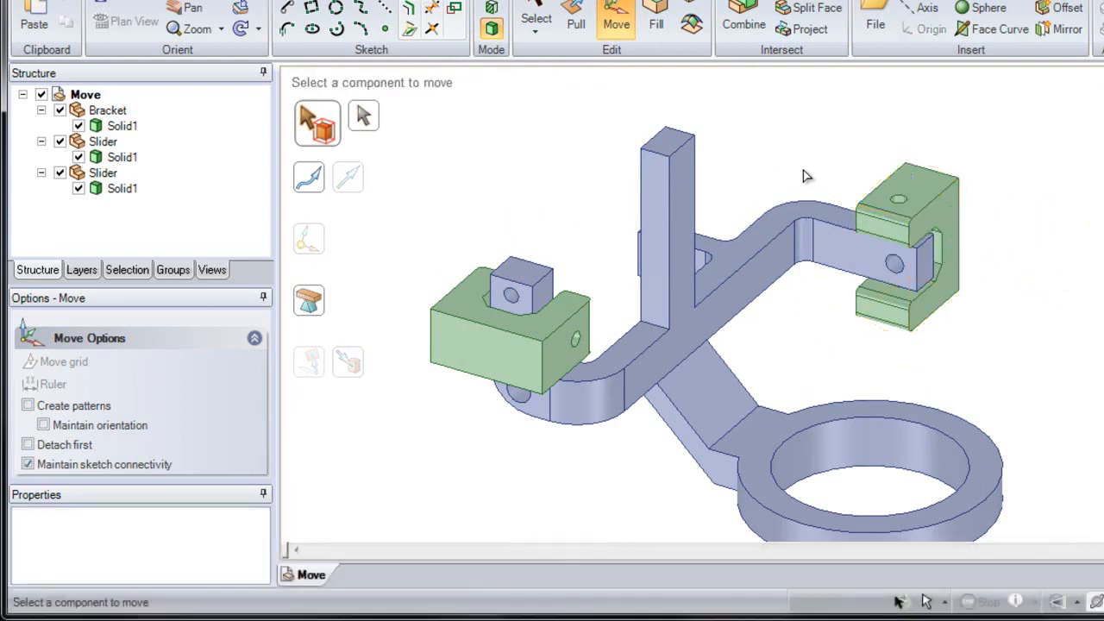
# - Box-select the slider together with the end faces of its bracket arm and move them outward 20 mm along the arm
pyautogui.scroll(5, 811, 238)
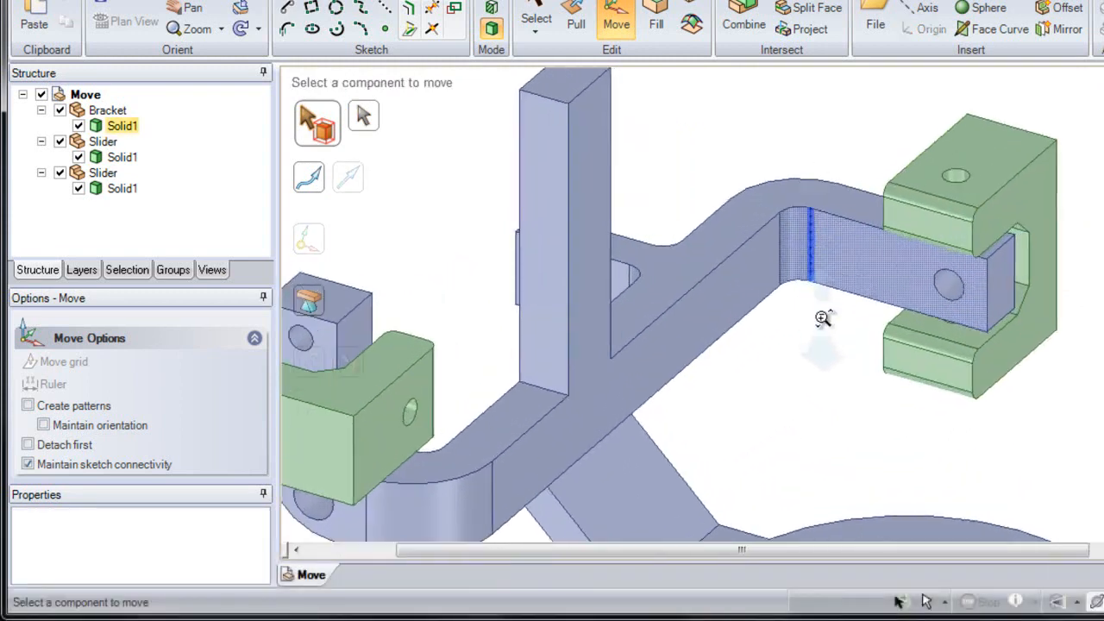
pyautogui.keyDown('shift'); pyautogui.moveTo(871, 269); pyautogui.dragTo(789, 296, button='middle'); pyautogui.keyUp('shift')
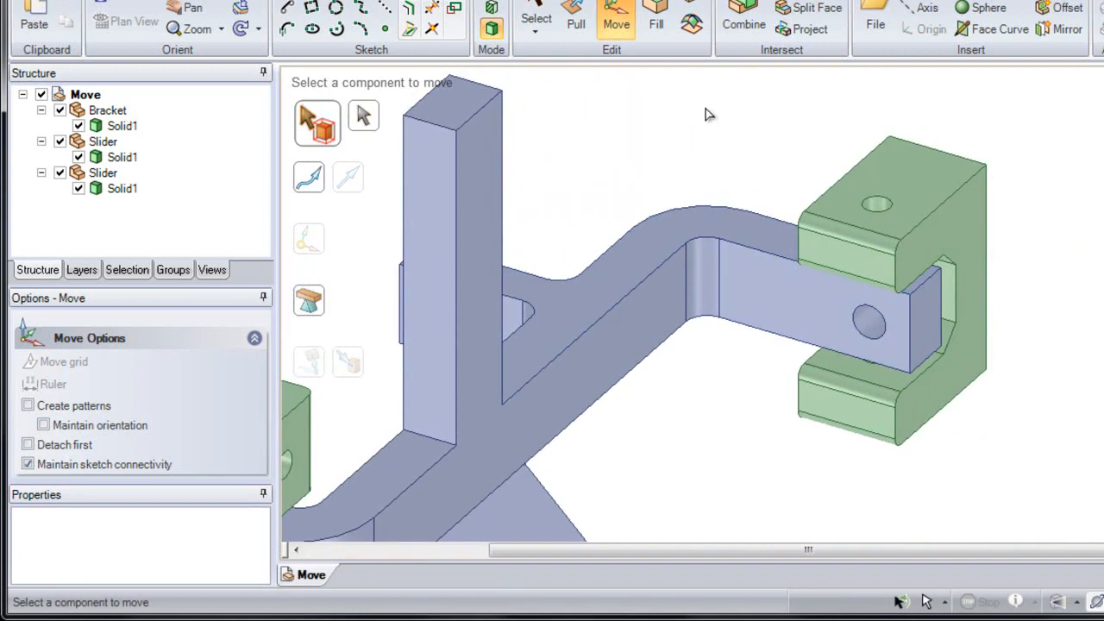
pyautogui.moveTo(700, 93)
pyautogui.mouseDown()
pyautogui.moveTo(1059, 459)
pyautogui.moveTo(1080, 509)
pyautogui.moveTo(920, 402)
pyautogui.moveTo(920, 439)
pyautogui.moveTo(1060, 482)
pyautogui.mouseUp()
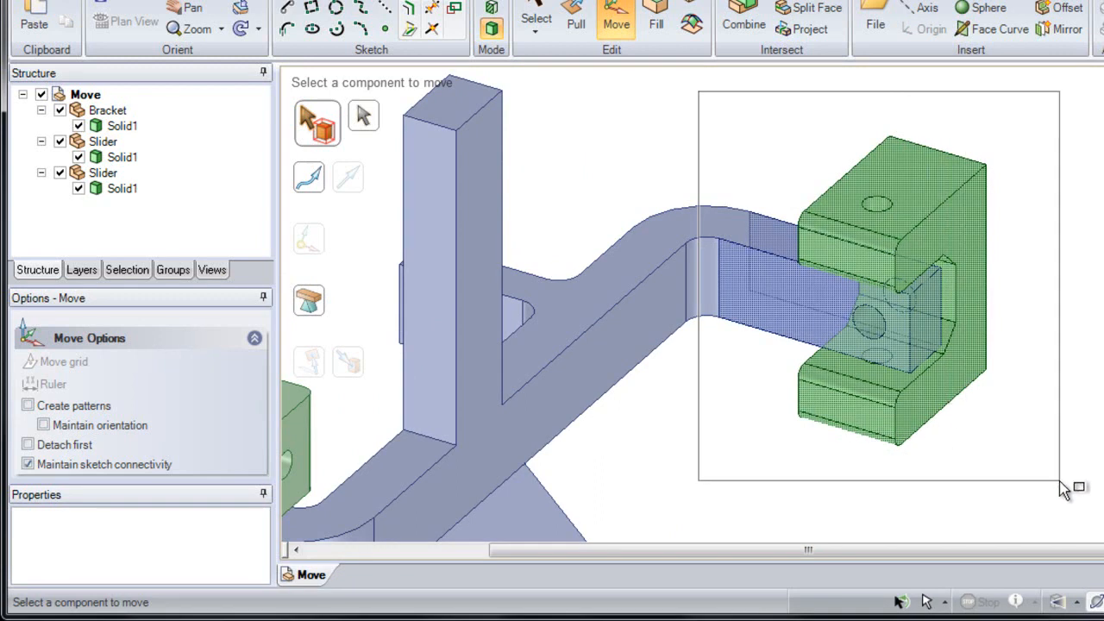
pyautogui.moveTo(1063, 488); pyautogui.dragTo(1045, 508)
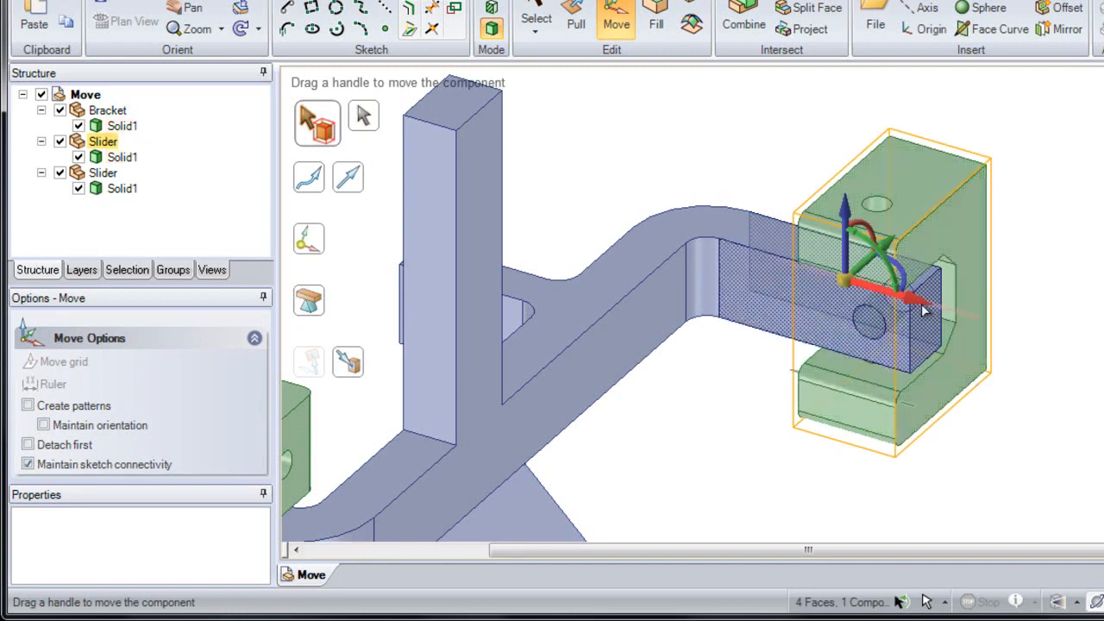
pyautogui.moveTo(938, 313); pyautogui.dragTo(998, 335)
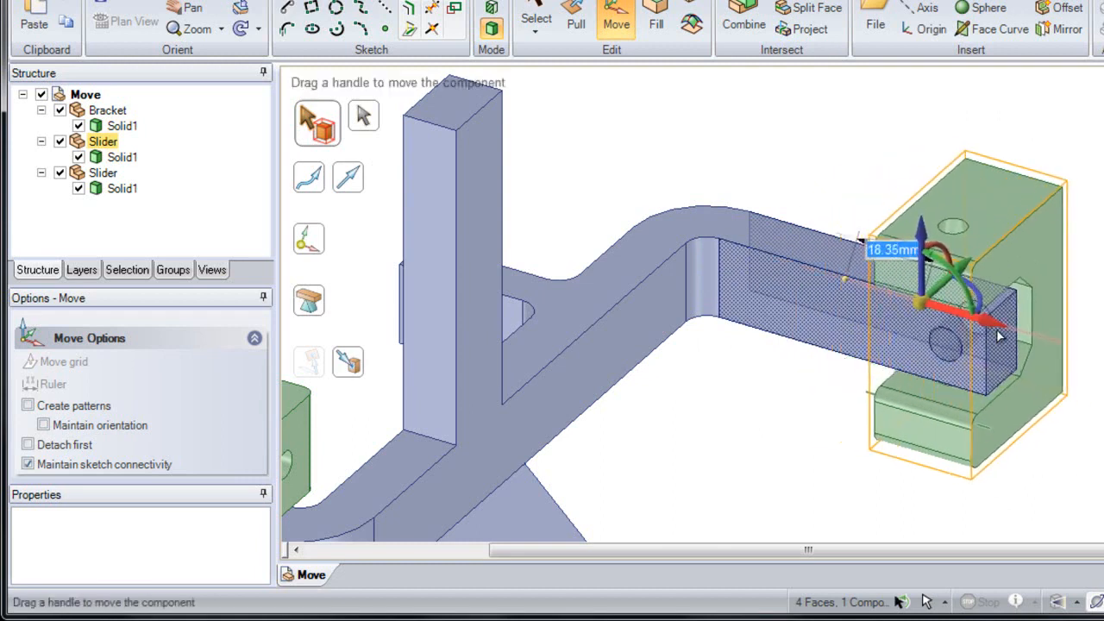
pyautogui.press('space')
pyautogui.write('20')
pyautogui.press('Return')
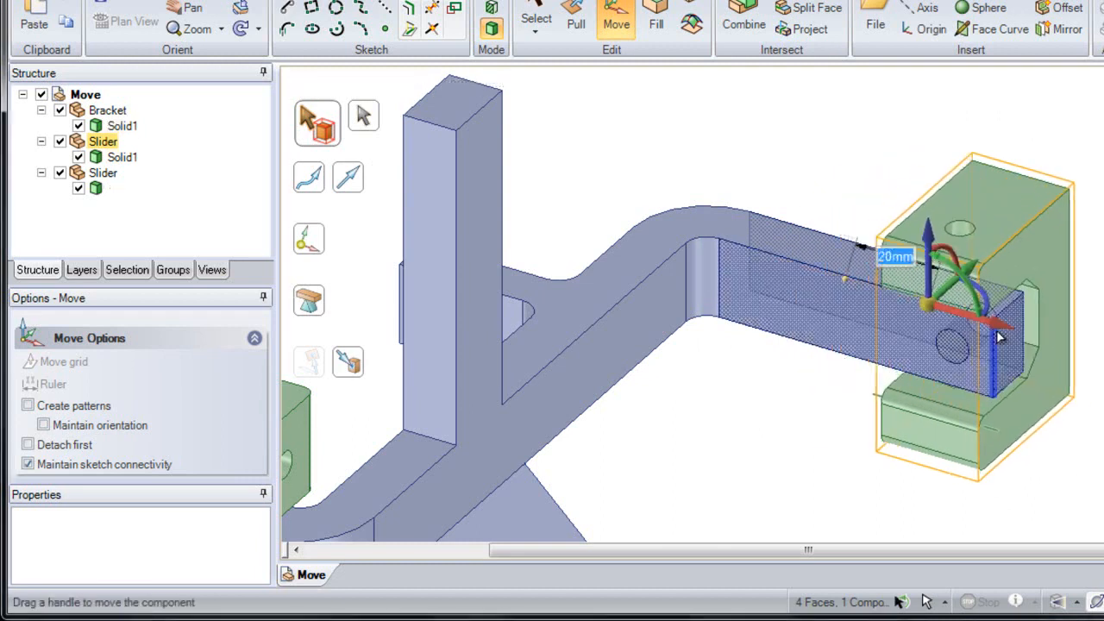
# - Anchor the Move handles on the axis of the arm's bend, rotate the arm's end and slider to 330°, and clear the selection
pyautogui.moveTo(935, 316); pyautogui.dragTo(706, 283)
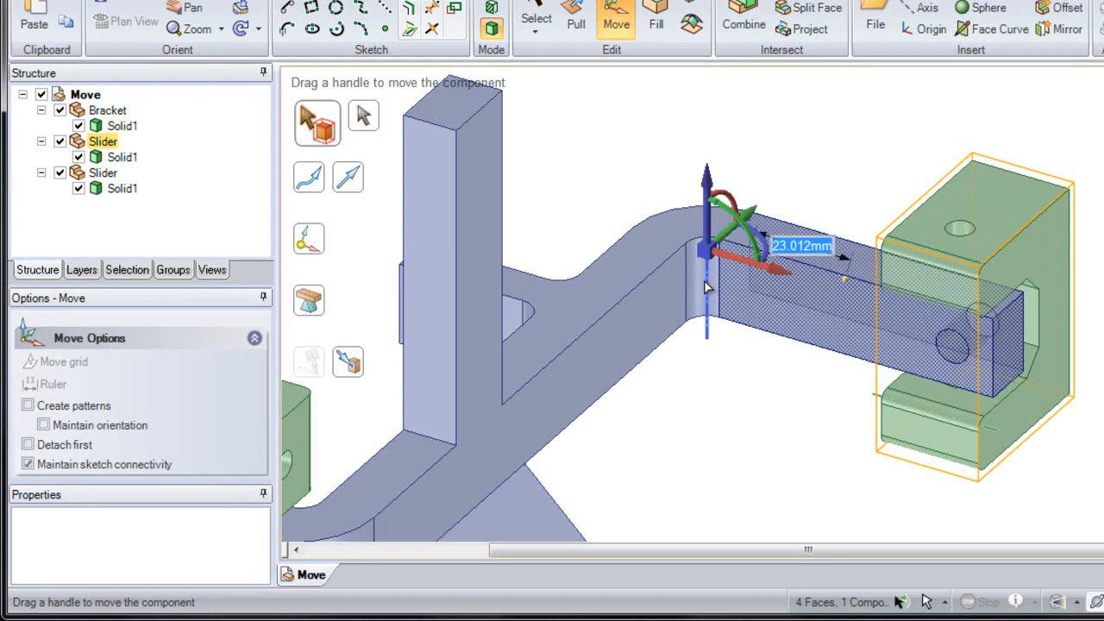
pyautogui.moveTo(767, 249)
pyautogui.mouseDown()
pyautogui.moveTo(740, 282)
pyautogui.moveTo(770, 270)
pyautogui.mouseUp()
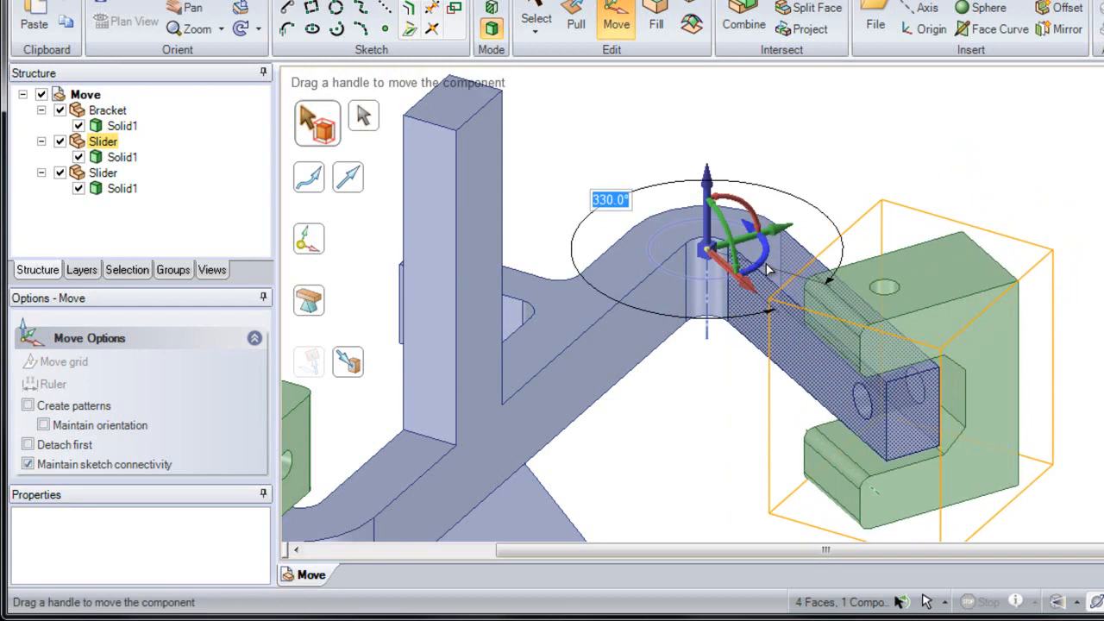
pyautogui.click(797, 190)
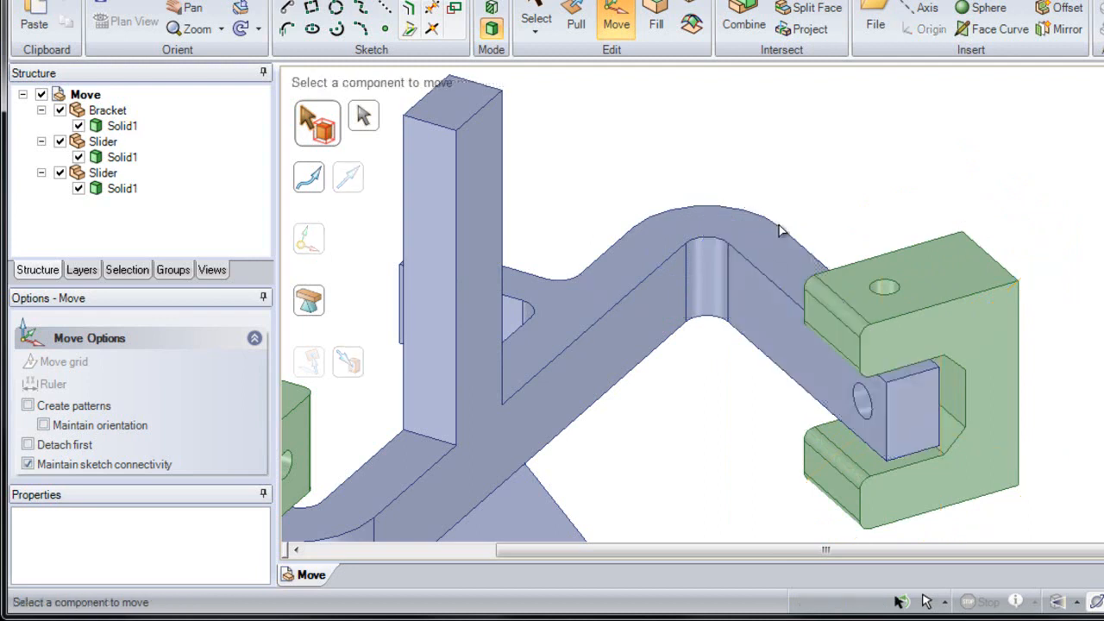
# - Set the bracket's outer edge chain as the trajectory for the bent arm's Slider component and move the slider slightly along it
pyautogui.moveTo(745, 308); pyautogui.dragTo(723, 276, button='middle')
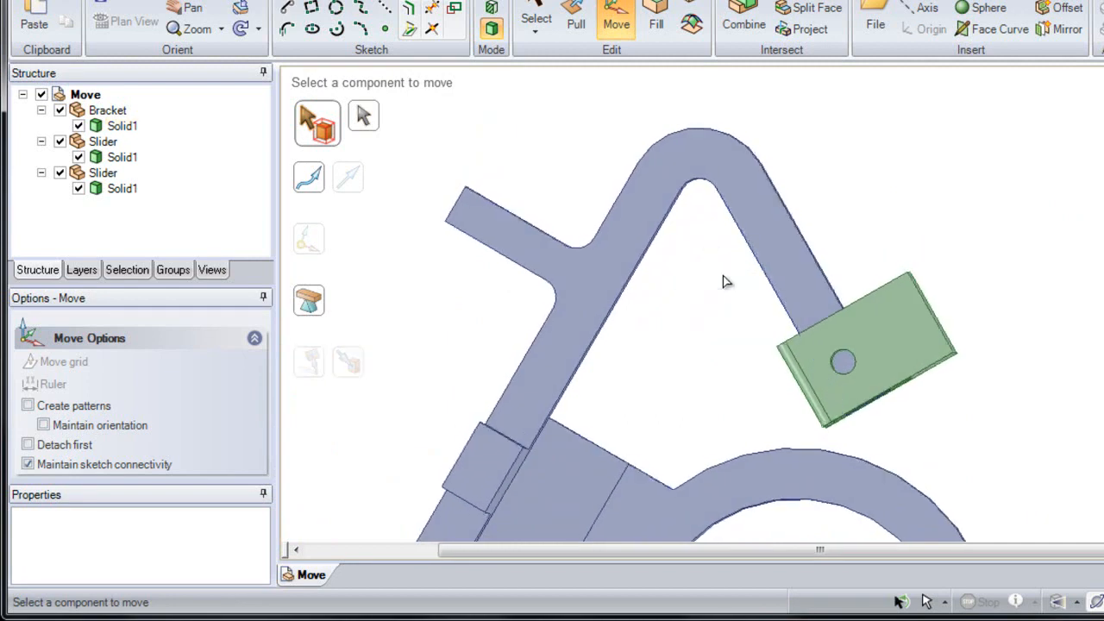
pyautogui.click(889, 323)
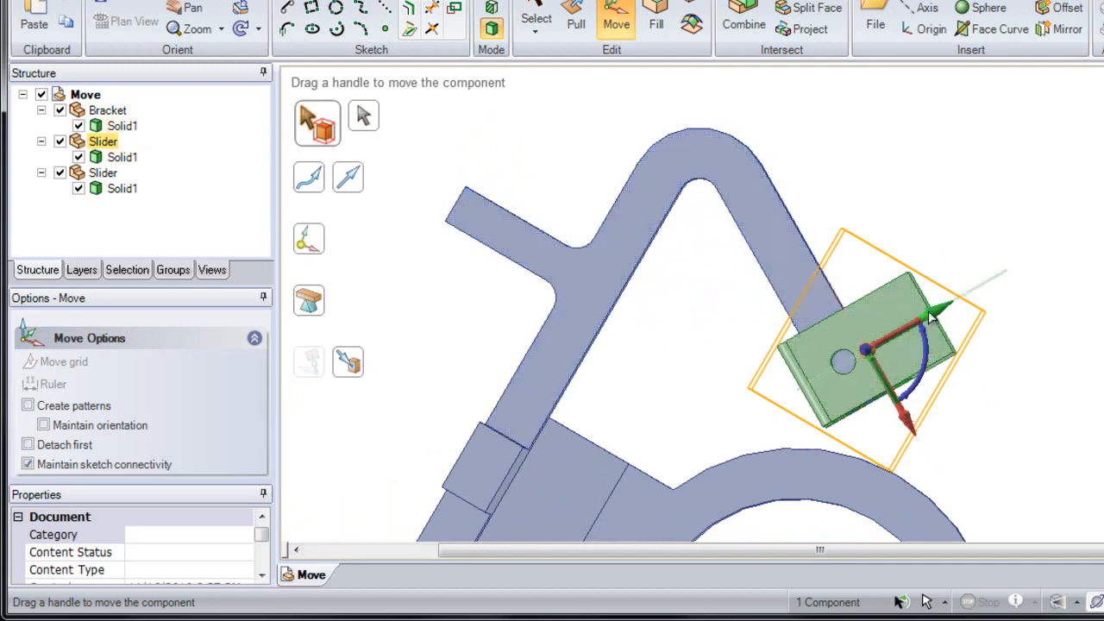
pyautogui.moveTo(932, 347)
pyautogui.mouseDown(button='middle')
pyautogui.moveTo(919, 287)
pyautogui.moveTo(917, 328)
pyautogui.moveTo(930, 346)
pyautogui.mouseUp(button='middle')
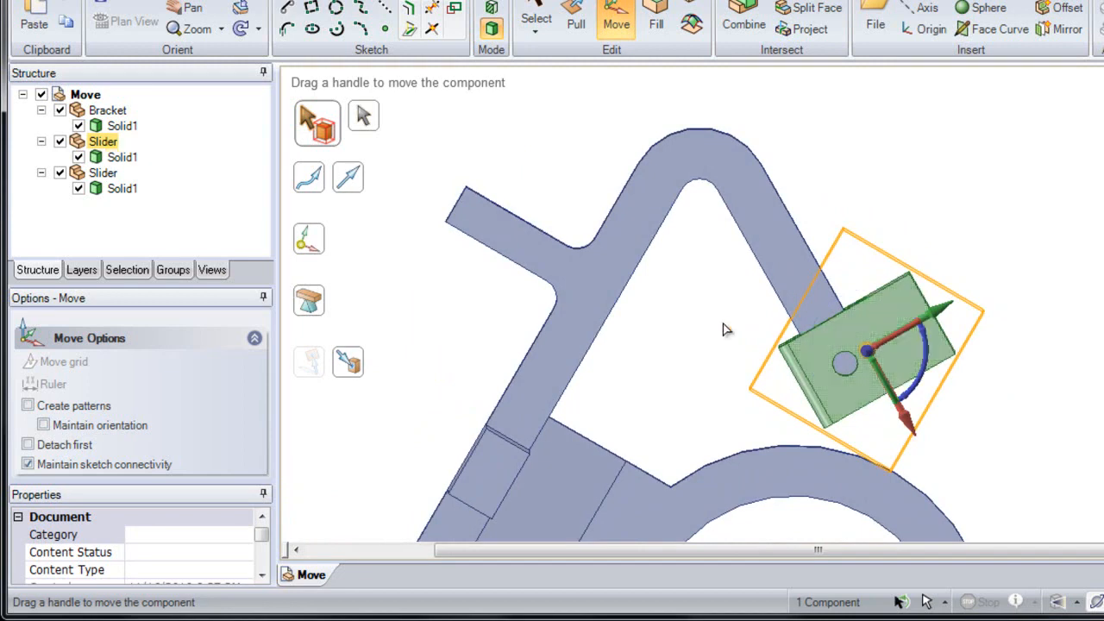
pyautogui.click(312, 185)
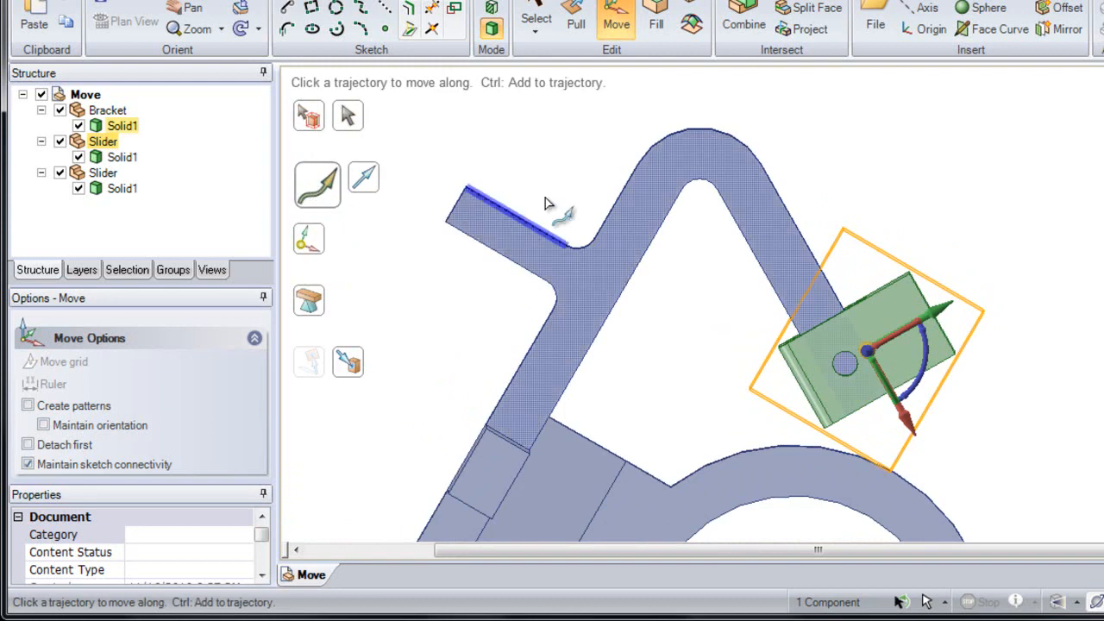
pyautogui.click(792, 228)
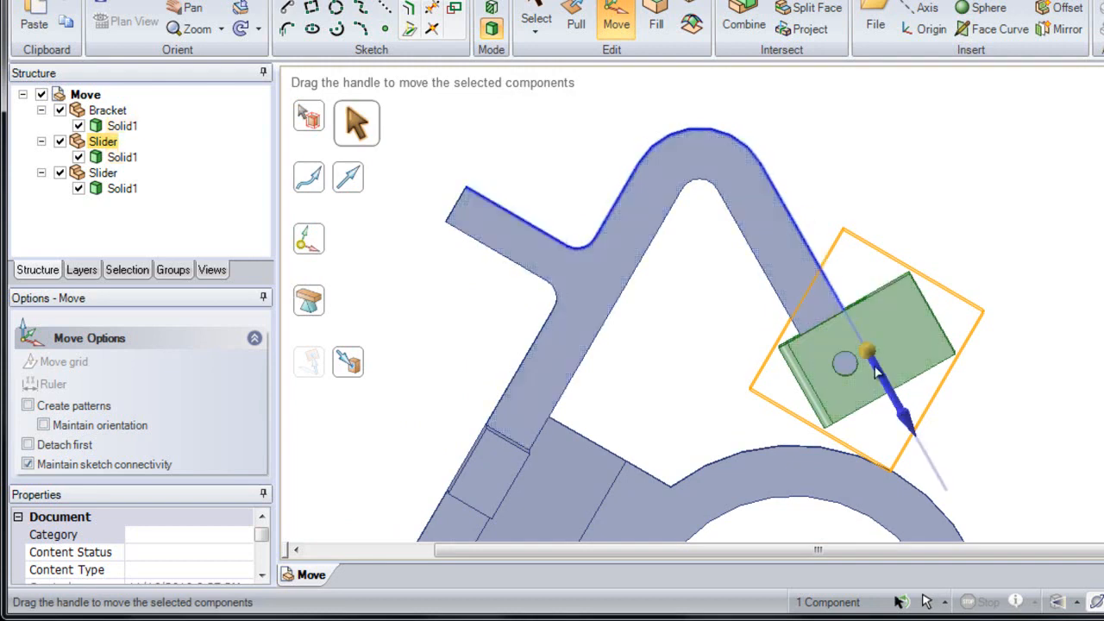
pyautogui.moveTo(876, 369)
pyautogui.mouseDown()
pyautogui.moveTo(852, 354)
pyautogui.moveTo(780, 211)
pyautogui.moveTo(733, 159)
pyautogui.moveTo(682, 158)
pyautogui.moveTo(628, 242)
pyautogui.moveTo(573, 279)
pyautogui.moveTo(525, 248)
pyautogui.moveTo(583, 265)
pyautogui.moveTo(625, 239)
pyautogui.moveTo(678, 154)
pyautogui.moveTo(777, 216)
pyautogui.moveTo(871, 337)
pyautogui.moveTo(880, 371)
pyautogui.mouseUp()
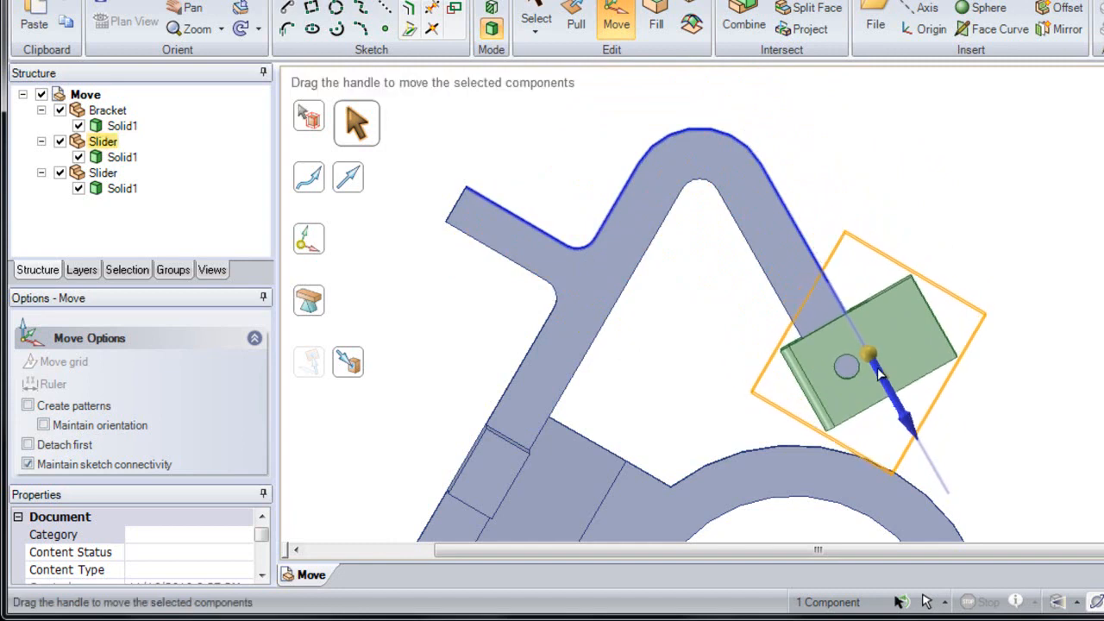
# - Try copying the slider along the trajectory, undo the copy, and try moving the slider with Maintain orientation turned on
pyautogui.press('ctrl')
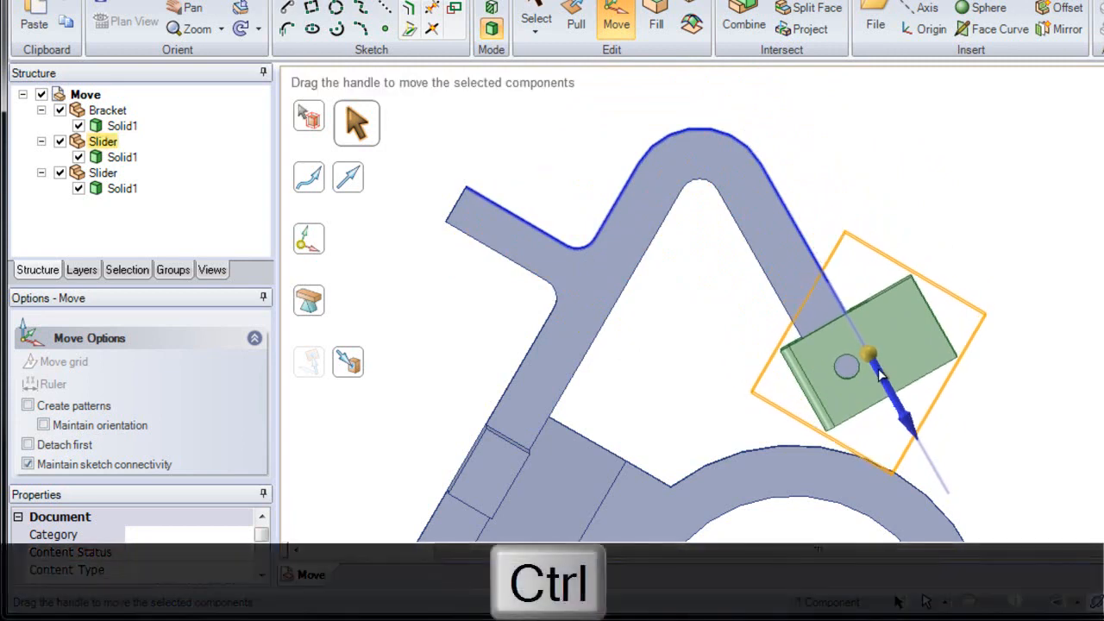
pyautogui.keyDown('ctrl'); pyautogui.moveTo(881, 371); pyautogui.dragTo(509, 264); pyautogui.keyUp('ctrl')
pyautogui.hotkey('ctrl', 'z')
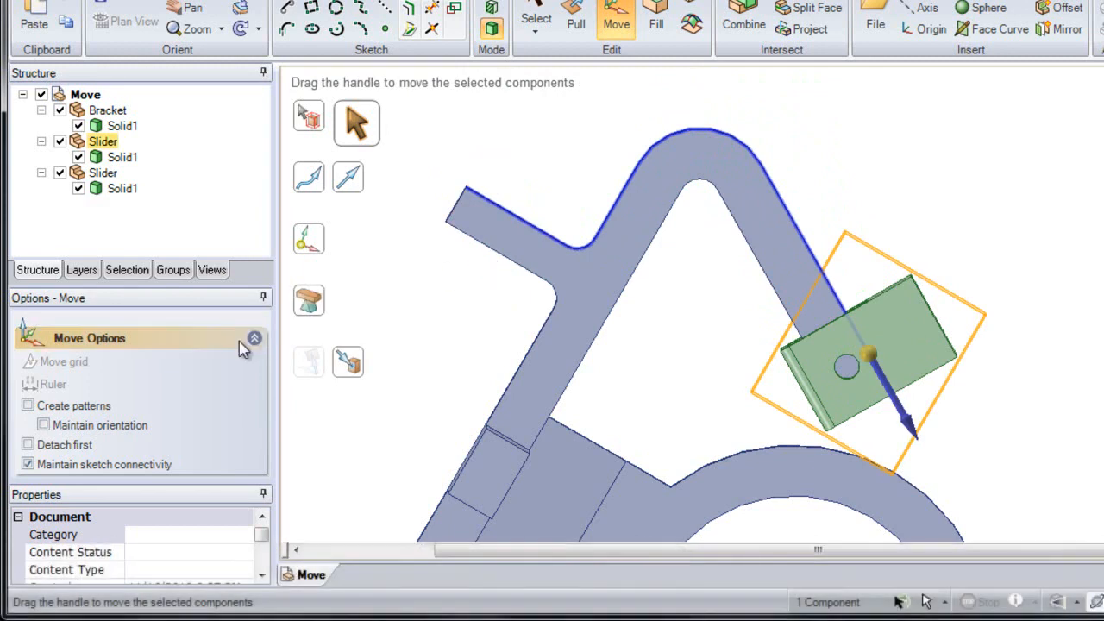
pyautogui.click(88, 434)
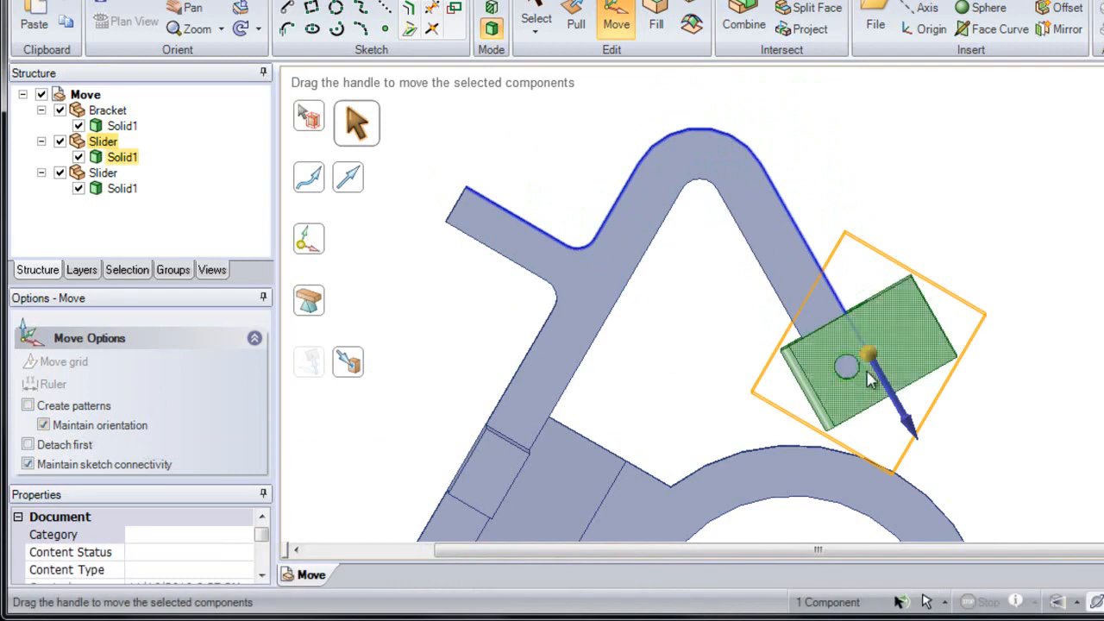
pyautogui.moveTo(876, 370)
pyautogui.mouseDown()
pyautogui.moveTo(730, 171)
pyautogui.moveTo(690, 164)
pyautogui.moveTo(680, 179)
pyautogui.moveTo(729, 160)
pyautogui.moveTo(768, 186)
pyautogui.moveTo(869, 362)
pyautogui.mouseUp()
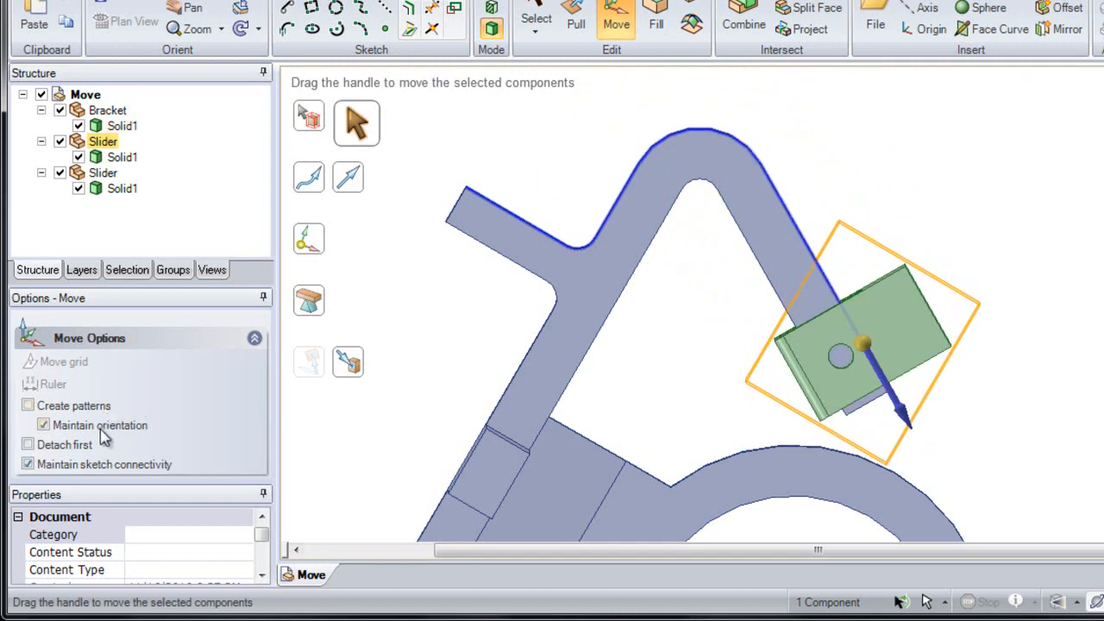
# - Copy the slider along the trajectory onto the bracket's short arm with Maintain orientation turned off, and clear the selection
pyautogui.moveTo(876, 366)
pyautogui.keyDown('ctrl'); pyautogui.mouseDown()
pyautogui.moveTo(838, 276)
pyautogui.moveTo(705, 155)
pyautogui.moveTo(663, 197)
pyautogui.moveTo(645, 249)
pyautogui.moveTo(608, 269)
pyautogui.moveTo(548, 288)
pyautogui.moveTo(499, 261)
pyautogui.mouseUp(); pyautogui.keyUp('ctrl')
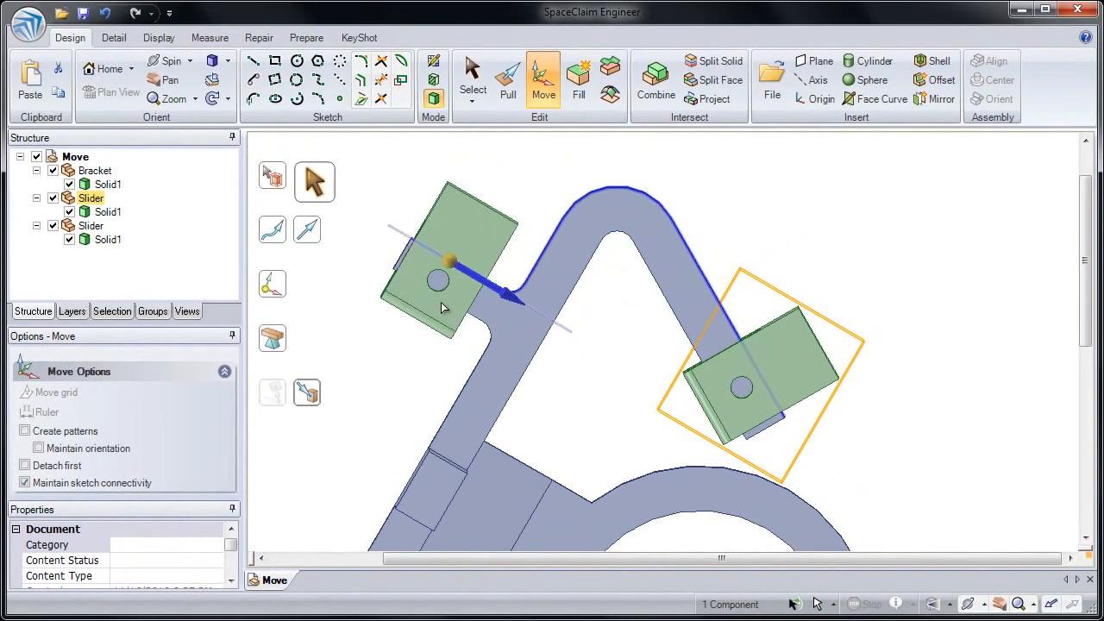
pyautogui.keyDown('ctrl'); pyautogui.moveTo(441, 302); pyautogui.dragTo(446, 304); pyautogui.keyUp('ctrl')
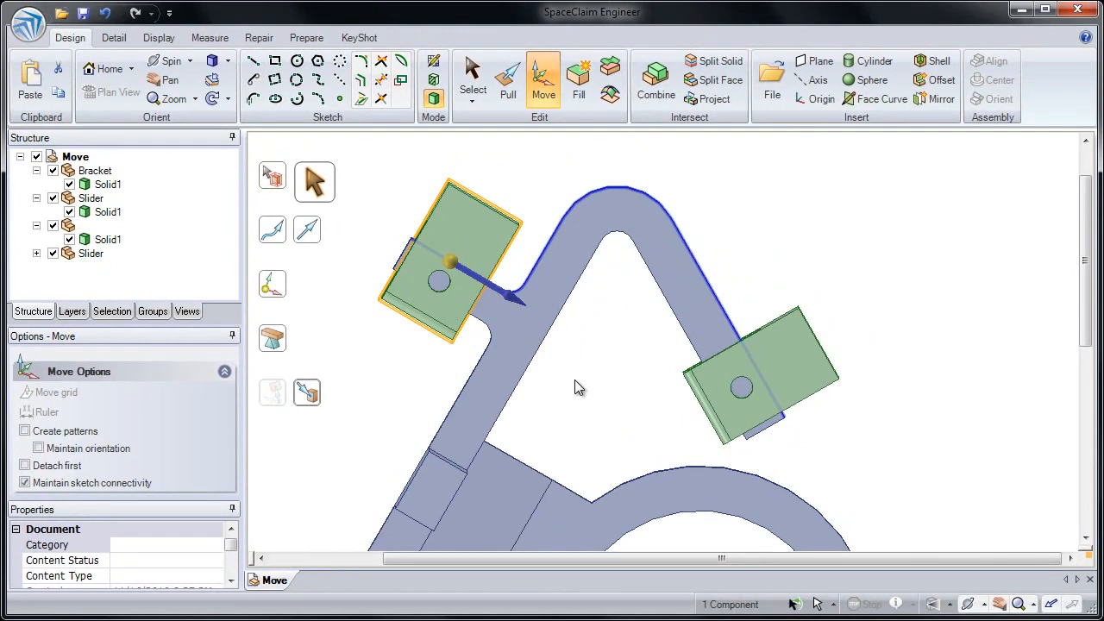
pyautogui.click(575, 381)
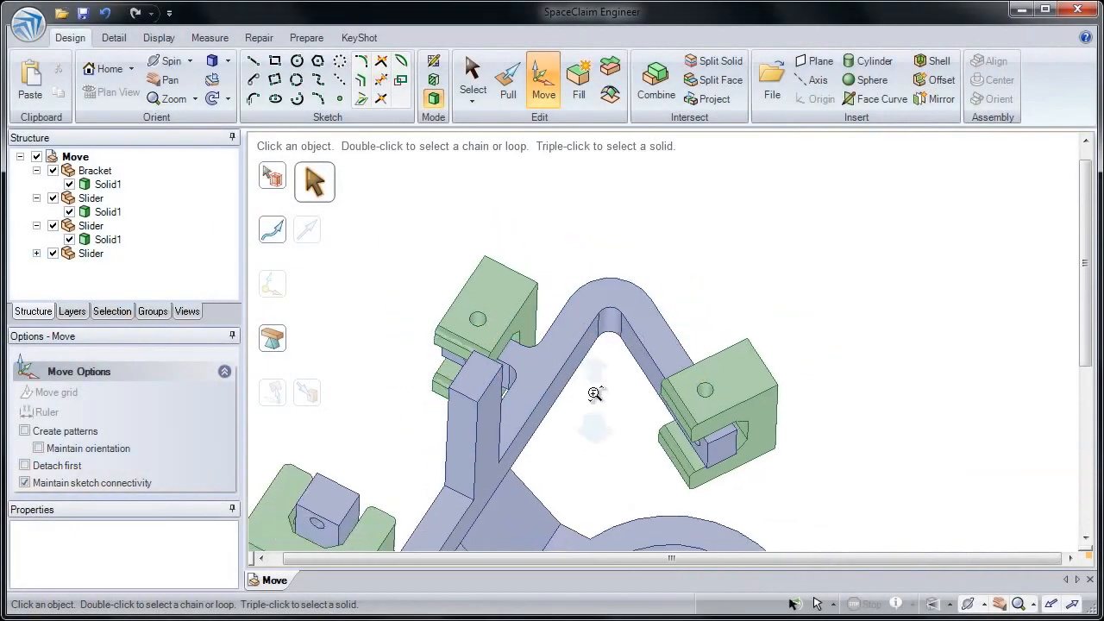
# - Try moving the top face of the bracket's upright post down and up, and cancel the move
pyautogui.scroll(-3, 594, 398)
pyautogui.moveTo(595, 398); pyautogui.dragTo(636, 192, button='middle')
pyautogui.scroll(2, 661, 377)
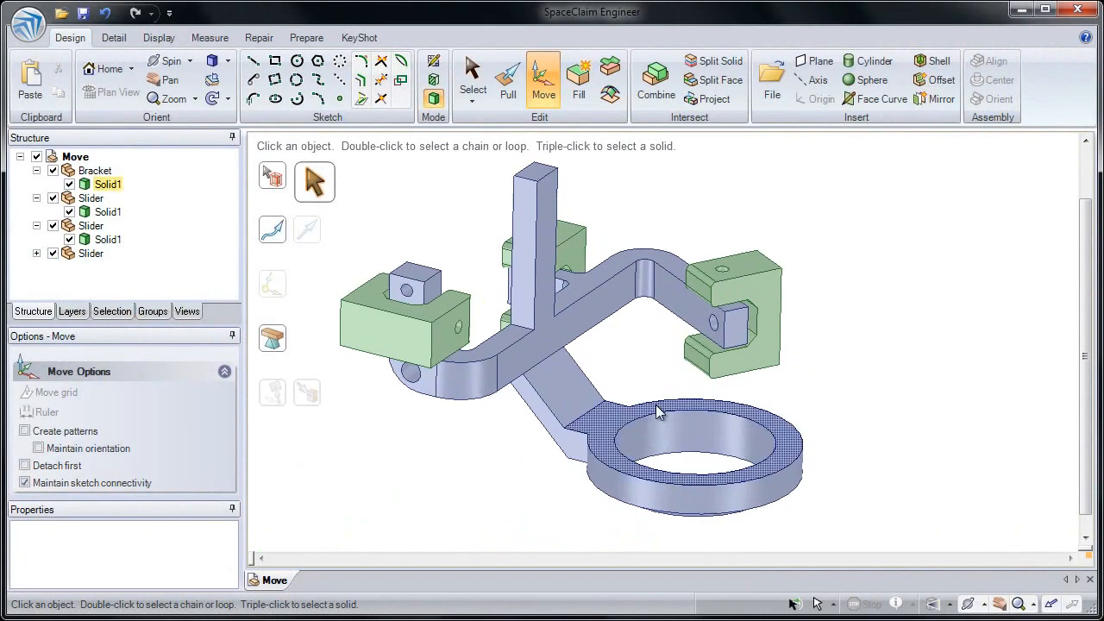
pyautogui.click(658, 412)
pyautogui.keyDown('shift'); pyautogui.moveTo(669, 378); pyautogui.dragTo(666, 405, button='middle'); pyautogui.keyUp('shift')
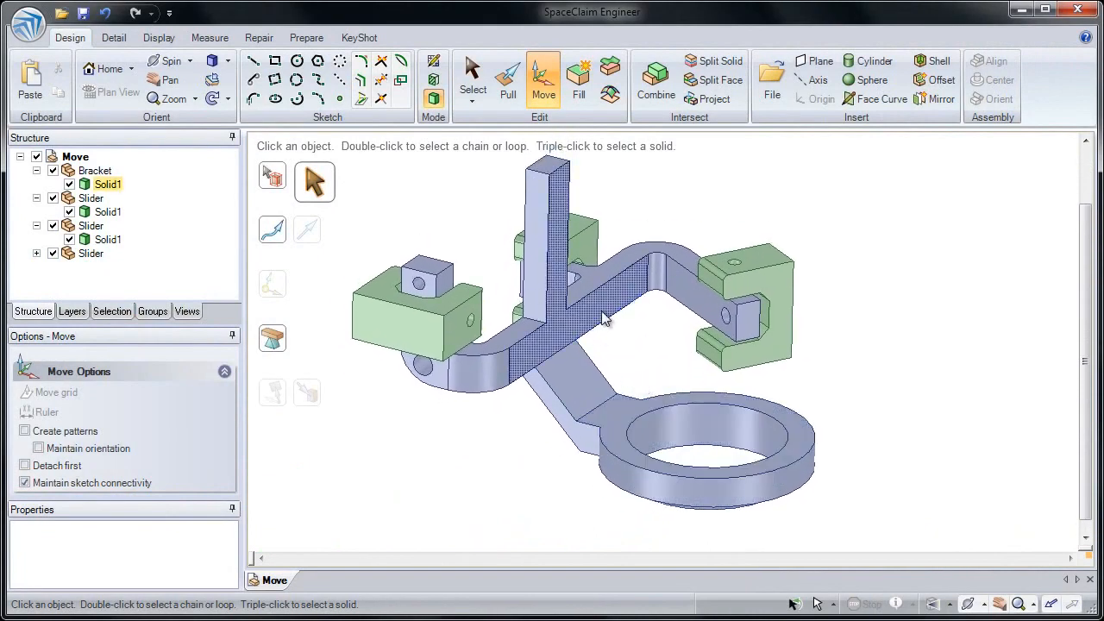
pyautogui.click(552, 175)
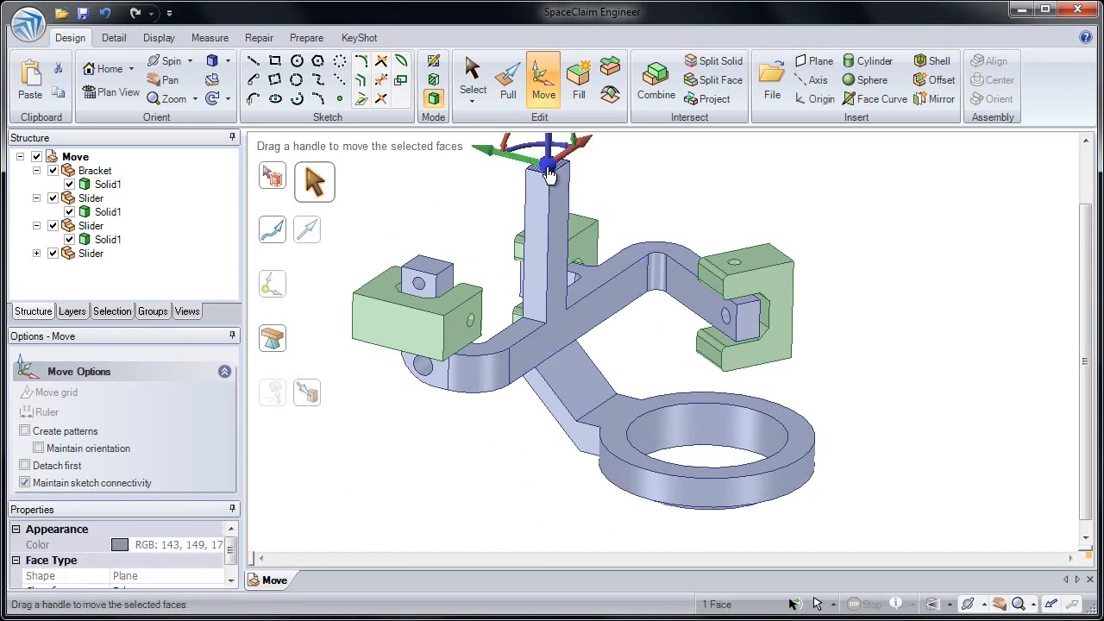
pyautogui.moveTo(555, 155); pyautogui.dragTo(559, 200)
pyautogui.moveTo(554, 255); pyautogui.dragTo(557, 179)
pyautogui.press('Escape')
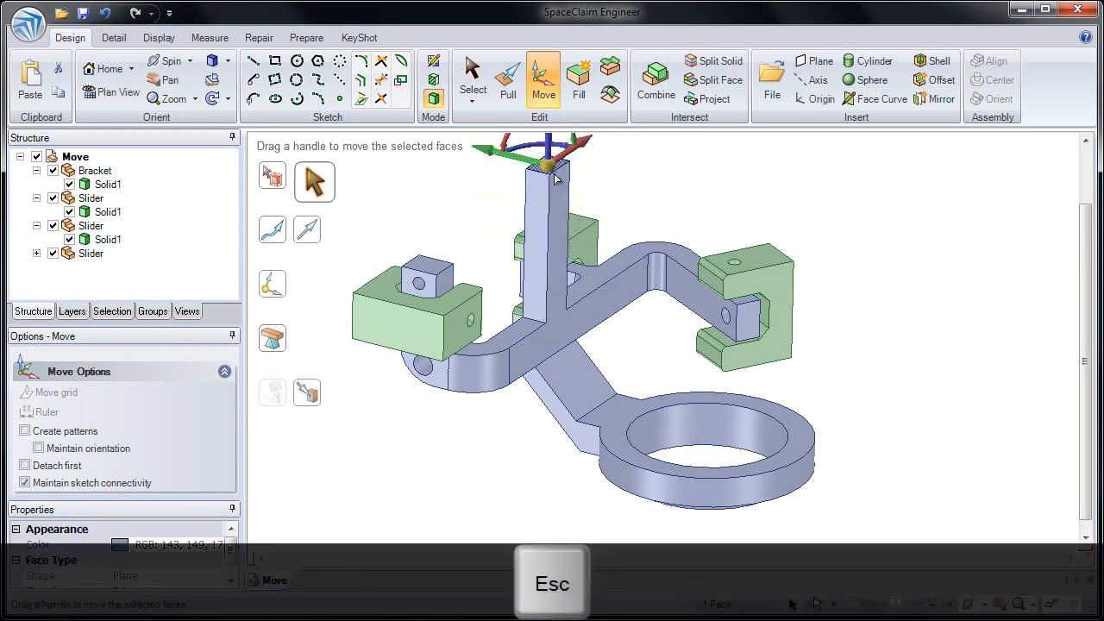
# - Move the front top edge of the upright post downward to slope the post's end, and clear the selection
pyautogui.click(537, 176)
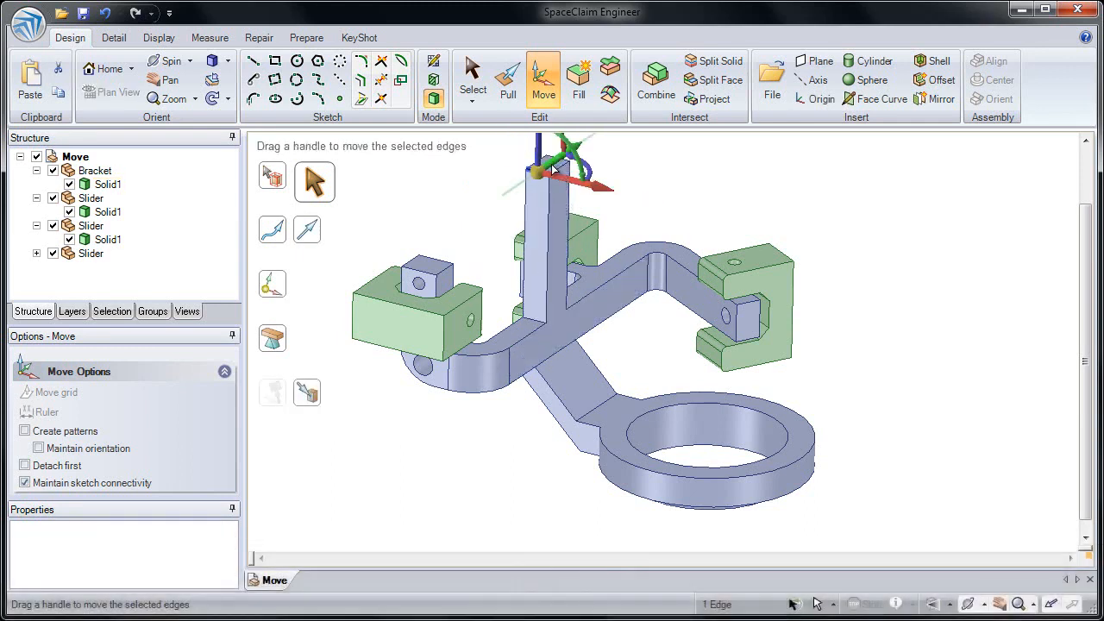
pyautogui.moveTo(539, 158); pyautogui.dragTo(547, 239)
pyautogui.click(628, 210)
# - Try moving the top face of the bracket's ring vertically, and cancel the move
pyautogui.scroll(5, 688, 422)
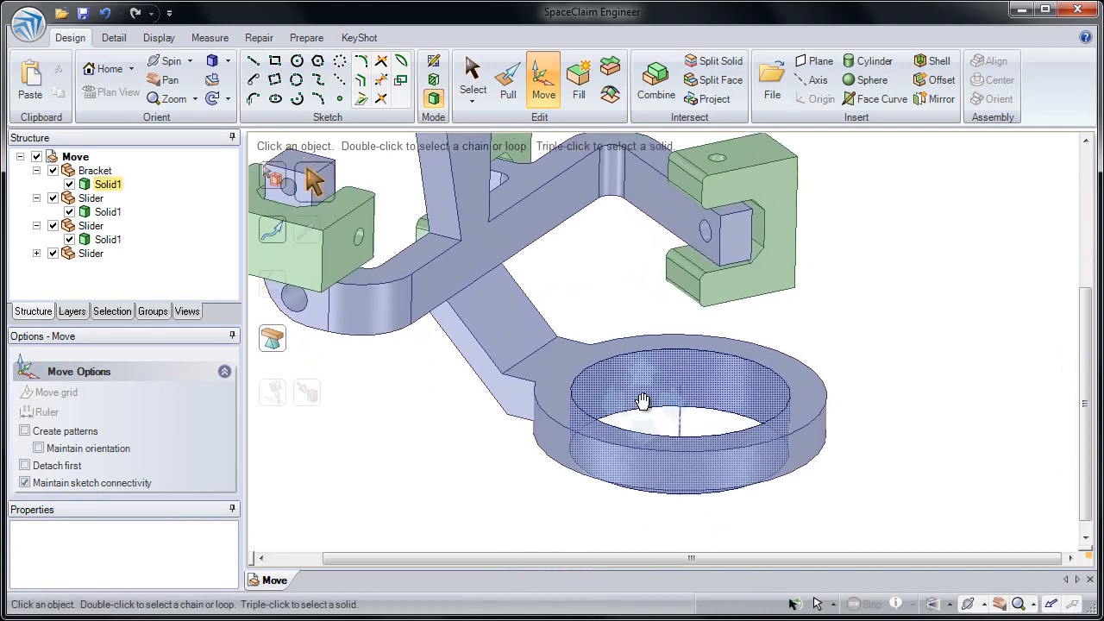
pyautogui.click(641, 410)
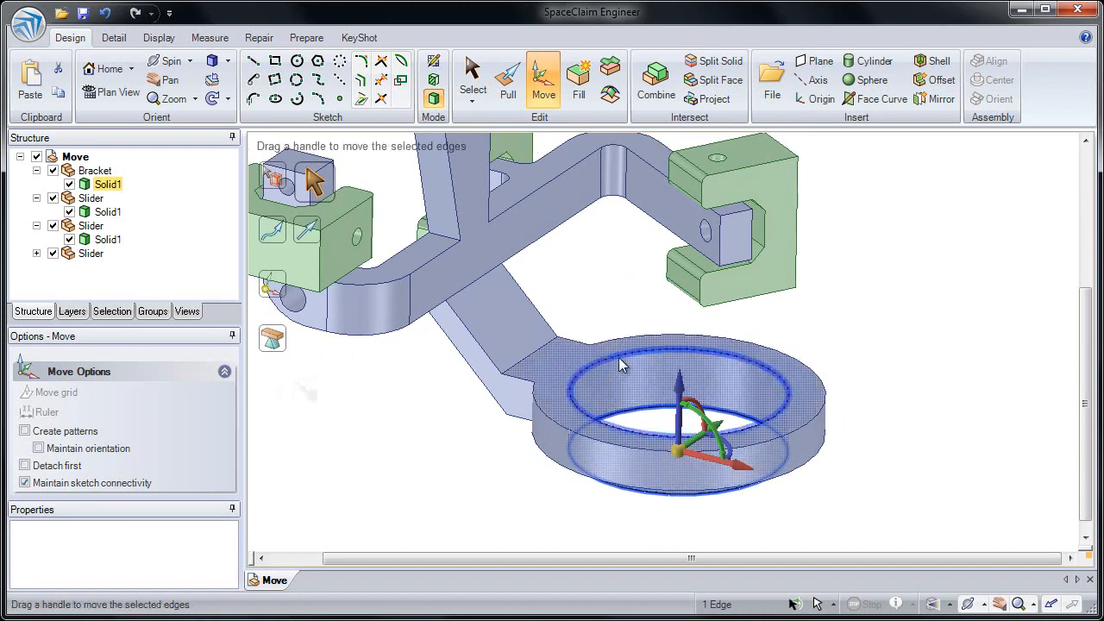
pyautogui.click(555, 371)
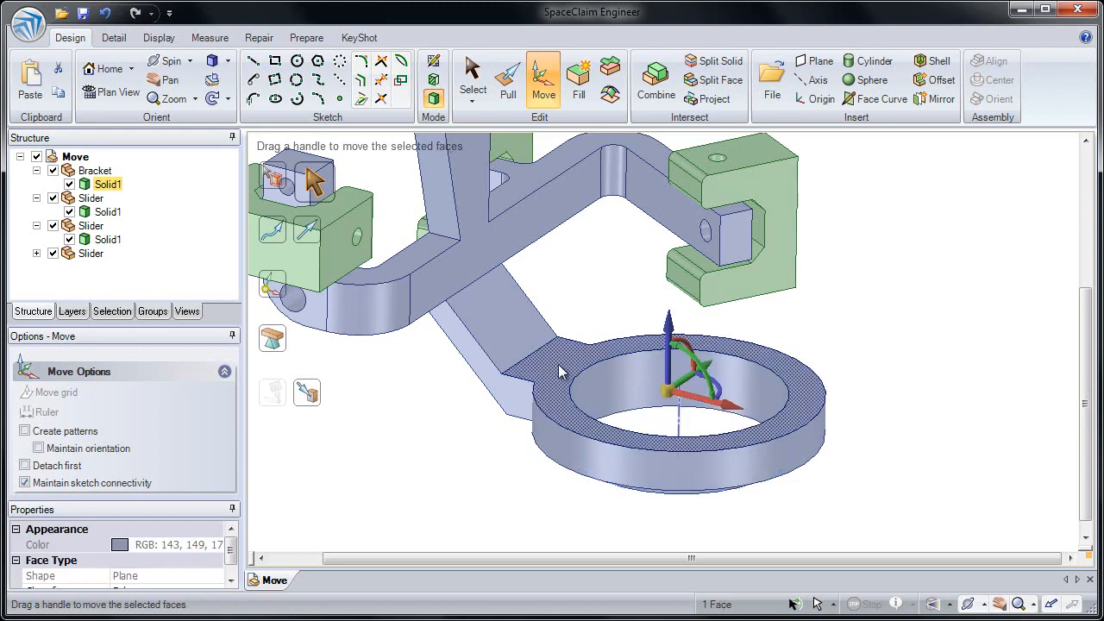
pyautogui.moveTo(669, 324)
pyautogui.mouseDown()
pyautogui.moveTo(668, 302)
pyautogui.moveTo(670, 345)
pyautogui.mouseUp()
pyautogui.press('Escape')
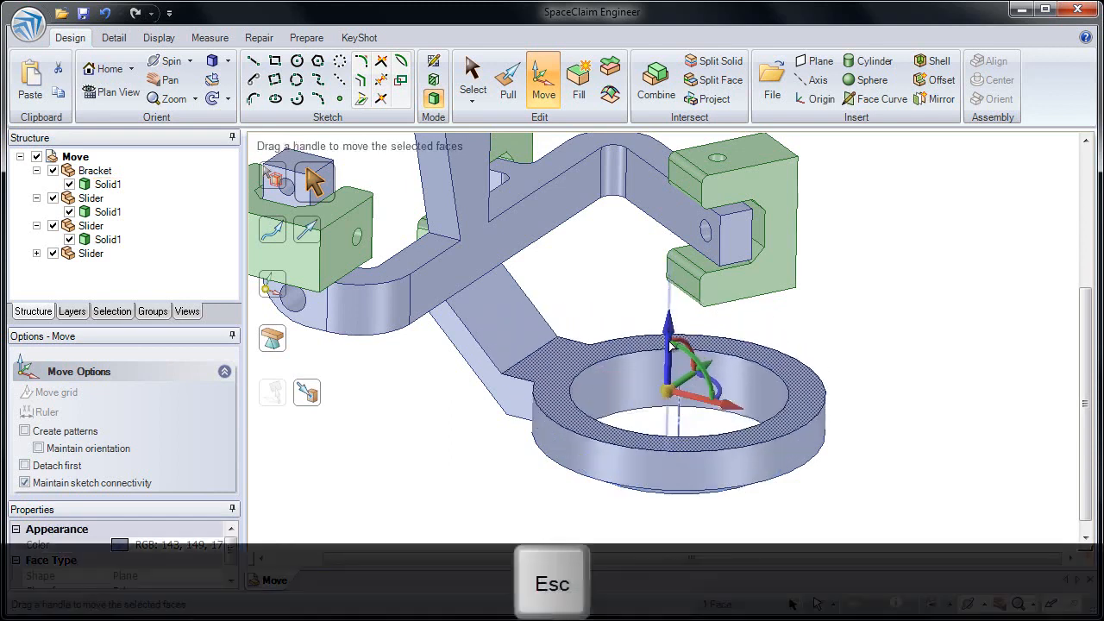
# - Move the upper and lower circular edges of the ring's hole down 15 mm together, and clear the selection
pyautogui.click(619, 416)
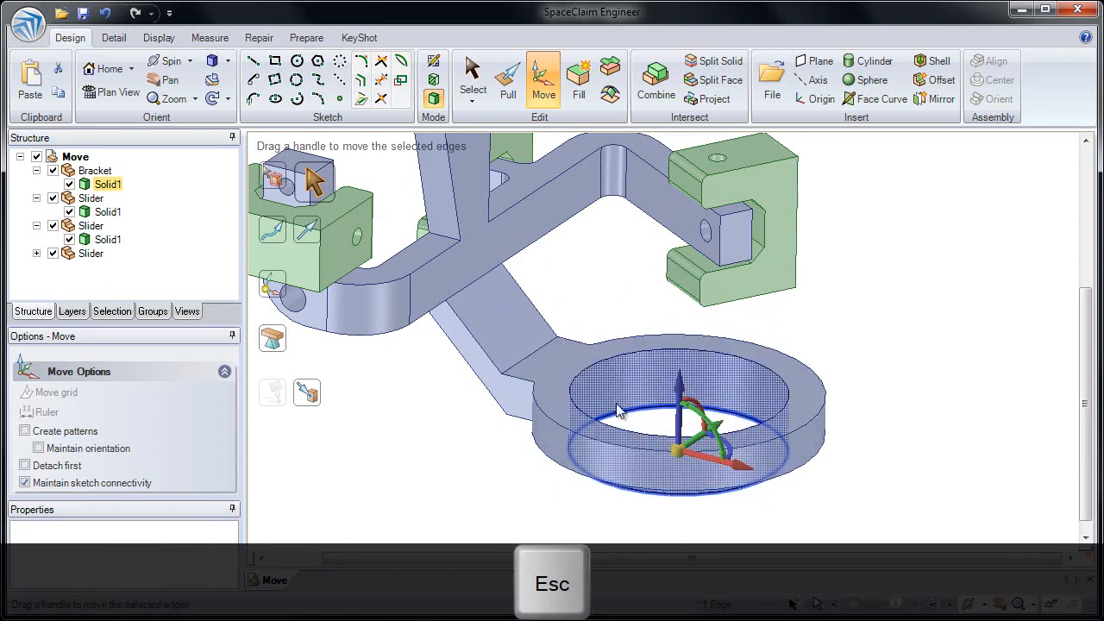
pyautogui.keyDown('ctrl'); pyautogui.click(609, 360); pyautogui.keyUp('ctrl')
pyautogui.moveTo(682, 349); pyautogui.dragTo(635, 373)
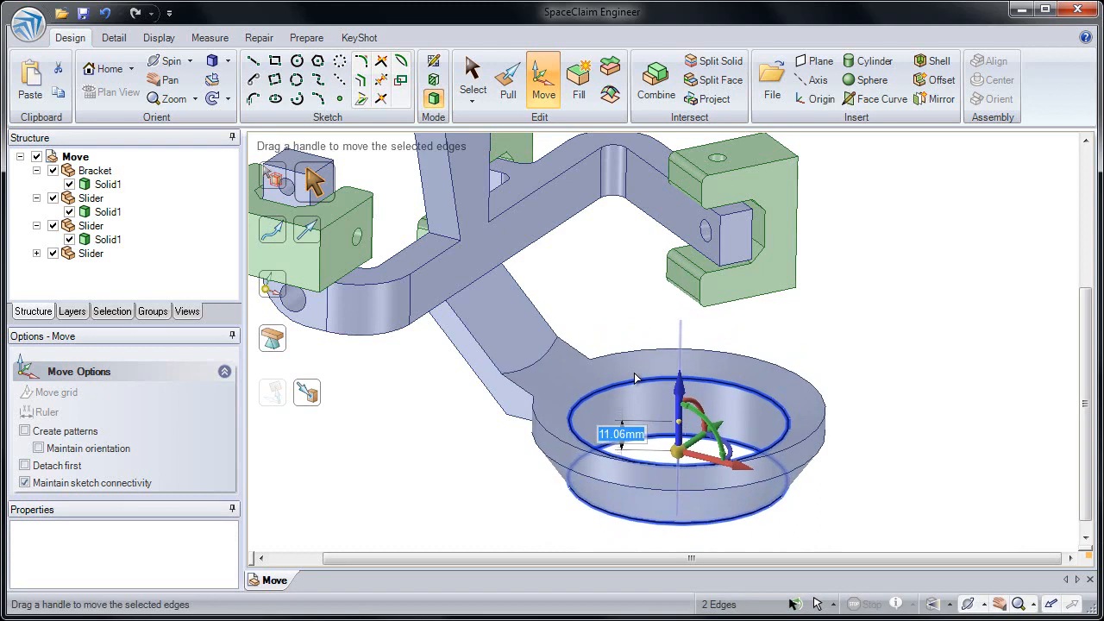
pyautogui.write('15')
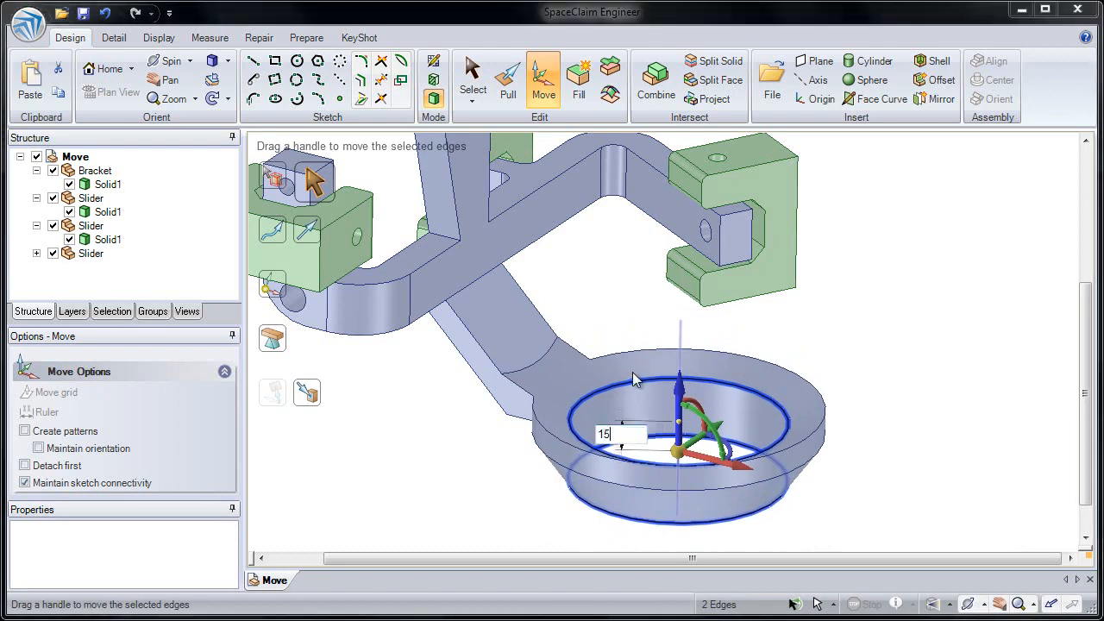
pyautogui.press('Return')
pyautogui.click(632, 329)
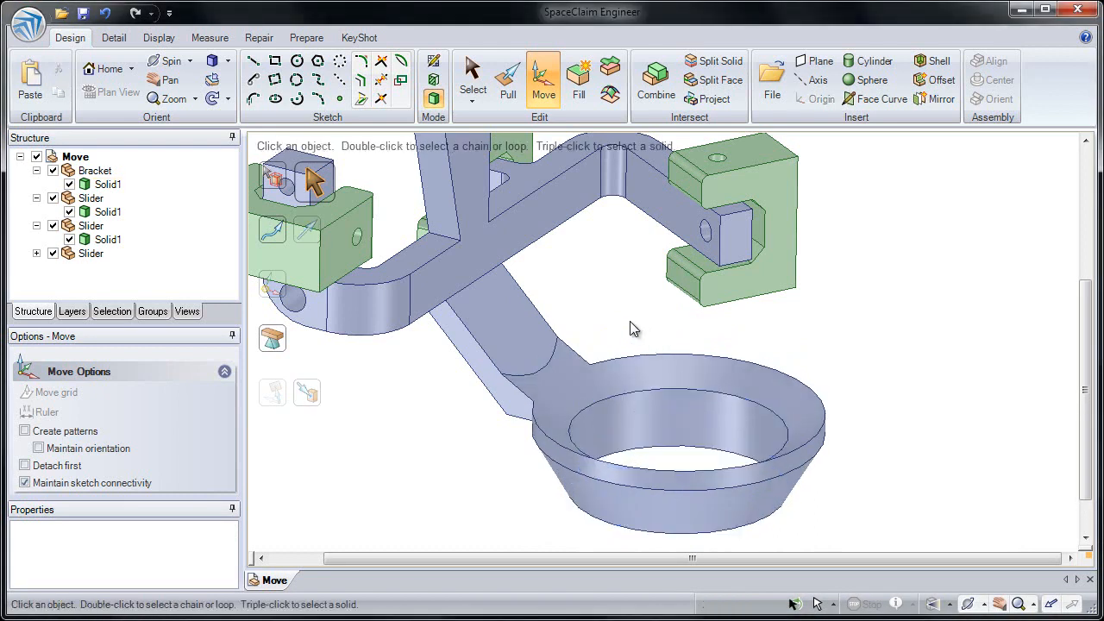
# - Box-select the top face and hole of the bracket's vertical stub and move them up 200 mm
pyautogui.keyDown('shift'); pyautogui.moveTo(616, 355); pyautogui.dragTo(604, 324, button='middle'); pyautogui.keyUp('shift')
pyautogui.keyDown('ctrl'); pyautogui.moveTo(518, 318); pyautogui.dragTo(666, 375, button='middle'); pyautogui.keyUp('ctrl')
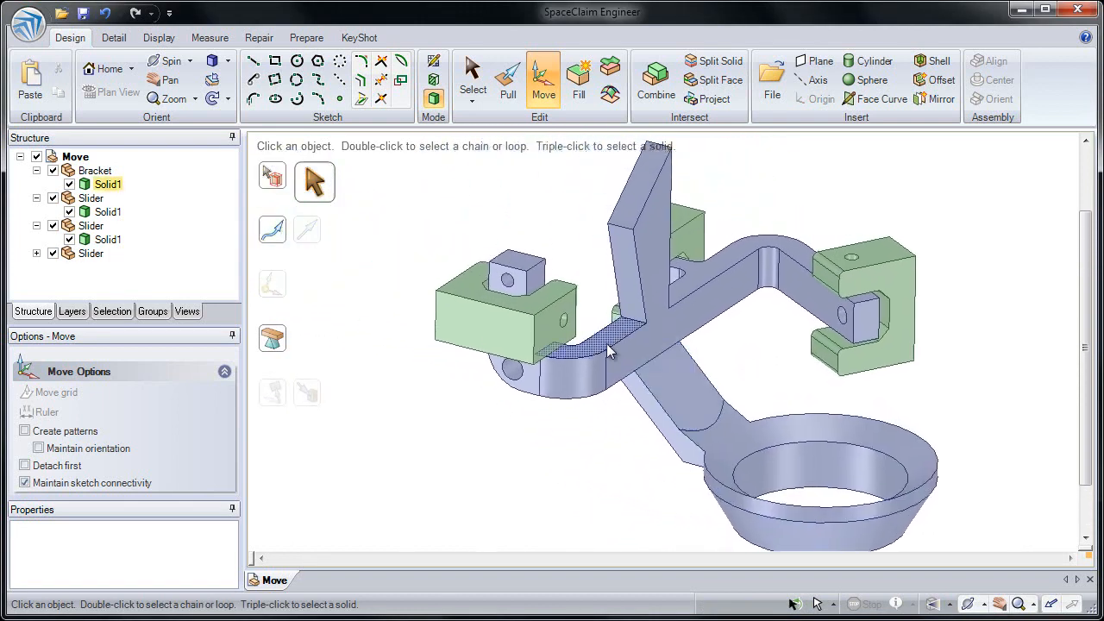
pyautogui.scroll(5, 510, 270)
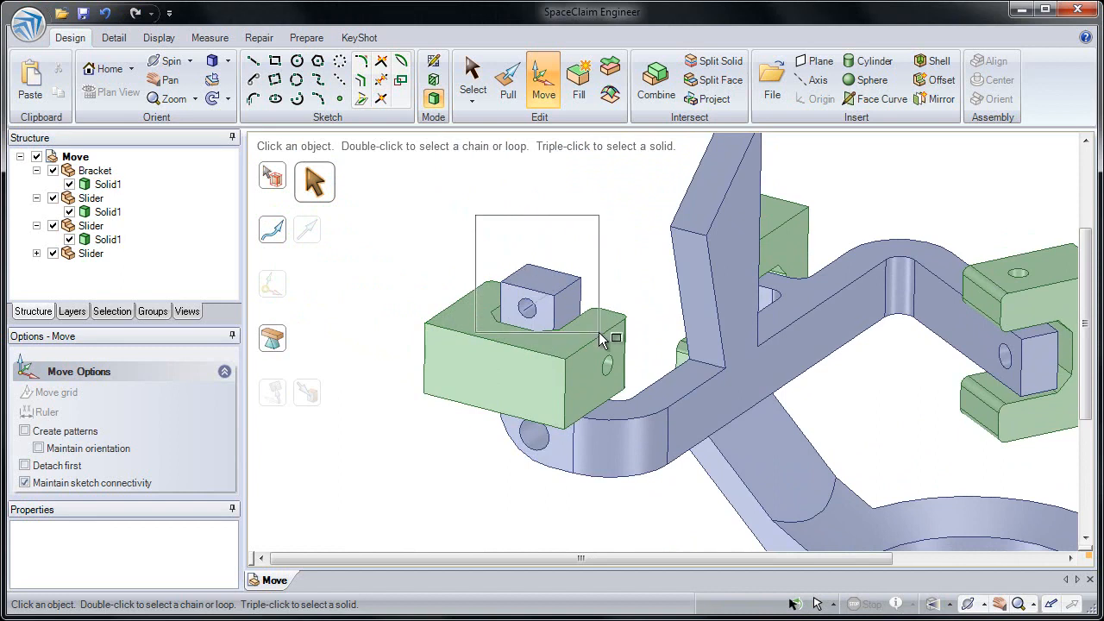
pyautogui.moveTo(602, 339); pyautogui.dragTo(601, 339)
pyautogui.scroll(-5, 591, 372)
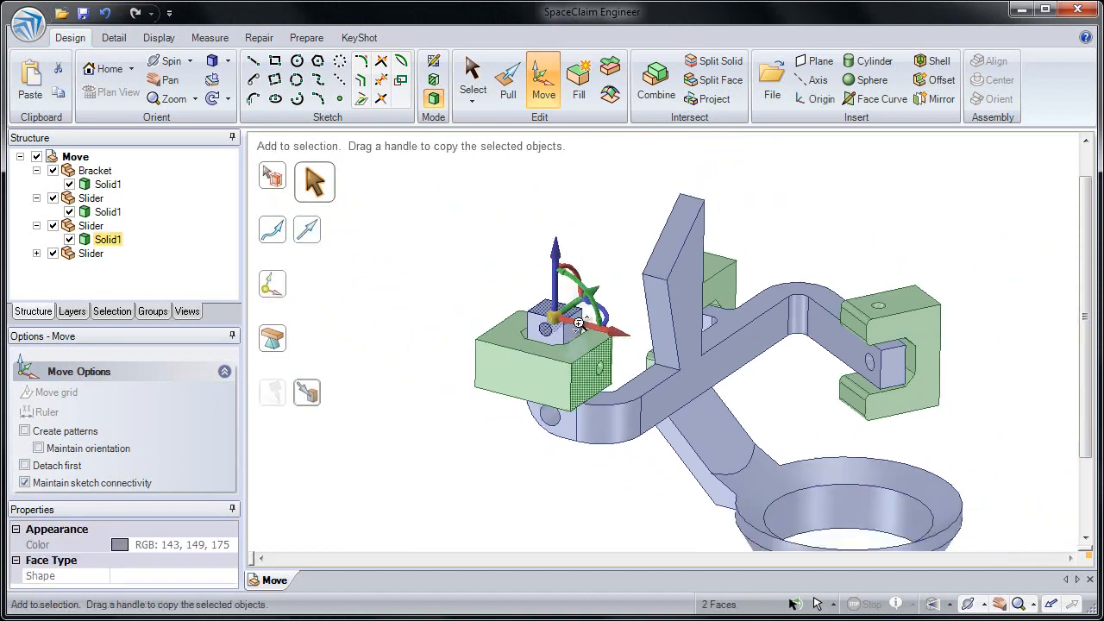
pyautogui.moveTo(543, 304); pyautogui.dragTo(528, 154)
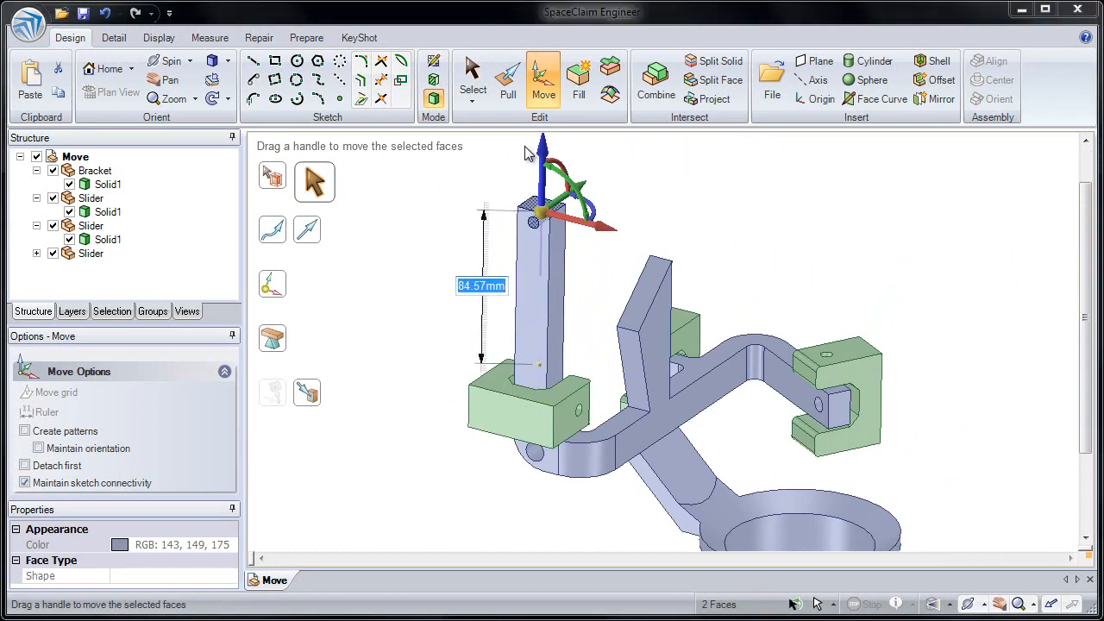
pyautogui.write('200')
pyautogui.press('Return')
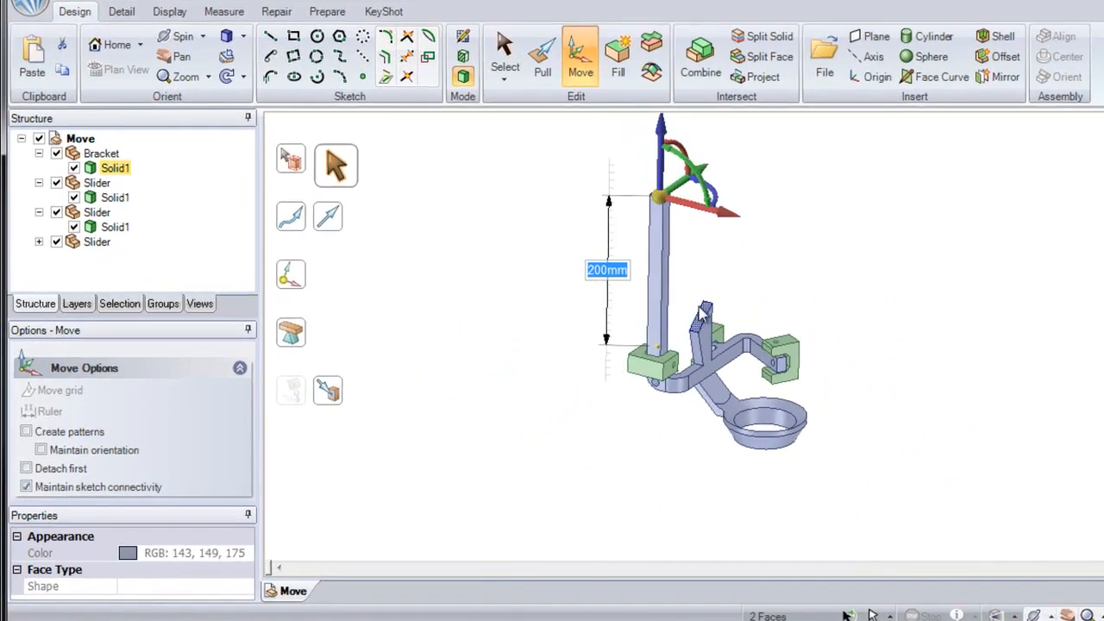
pyautogui.scroll(4, 848, 276)
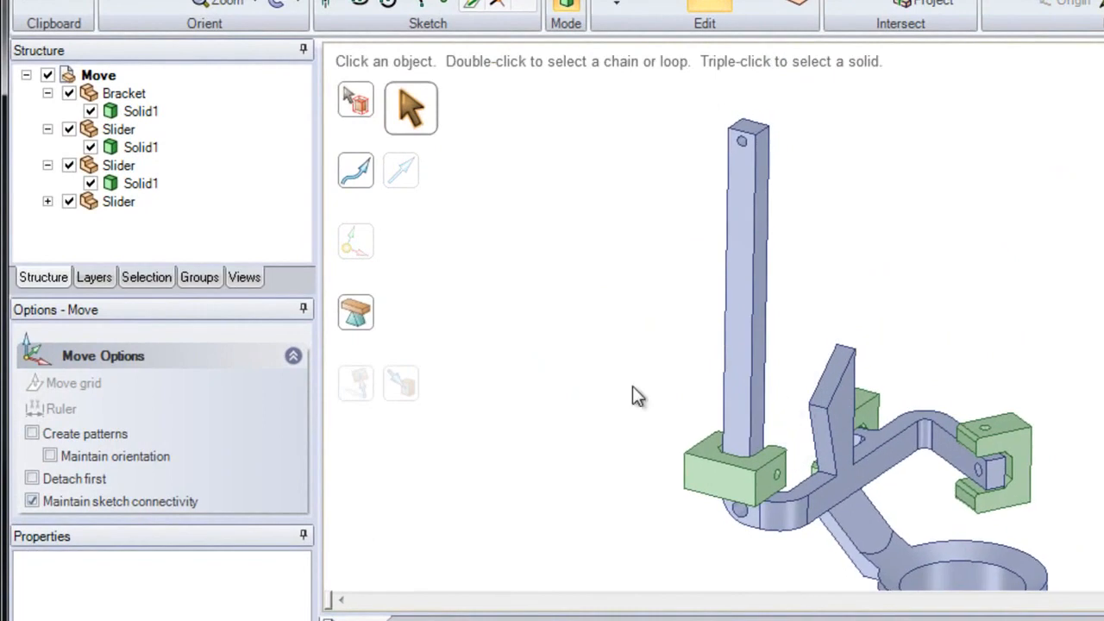
# - Turn on Create patterns and pattern the slider component on the upright post upward by about 159 mm
pyautogui.click(366, 119)
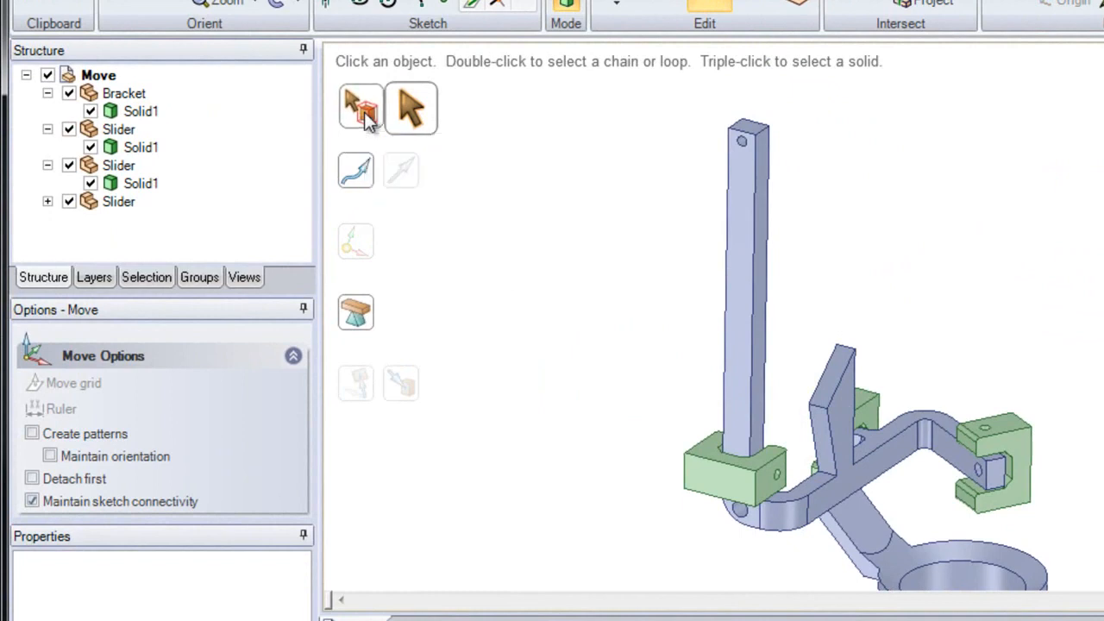
pyautogui.click(715, 483)
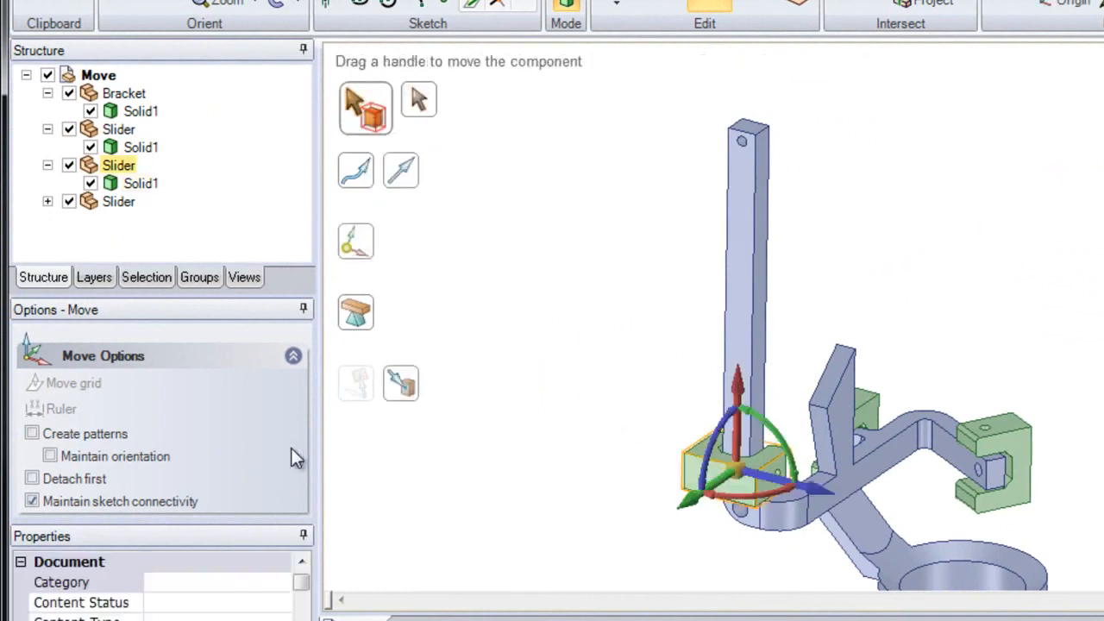
pyautogui.click(119, 435)
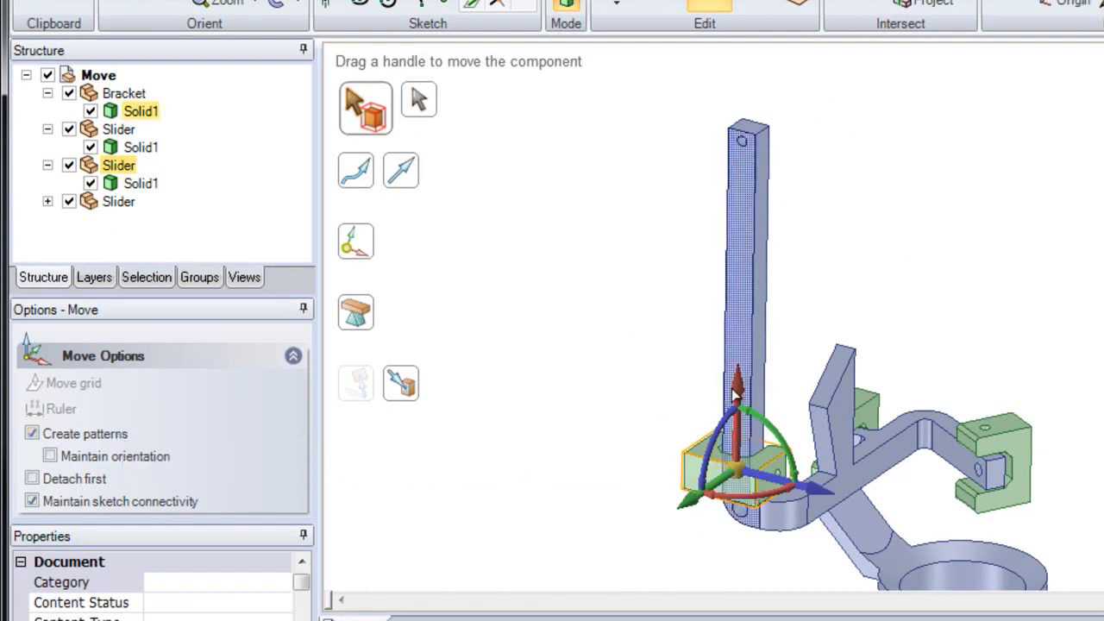
pyautogui.moveTo(737, 392); pyautogui.dragTo(687, 155)
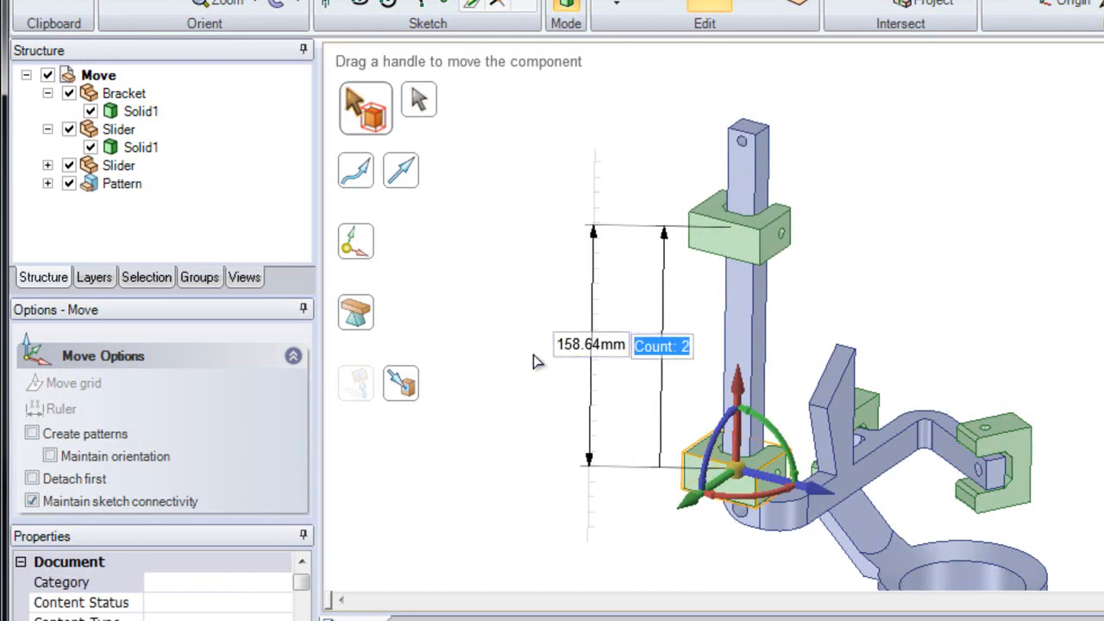
# - Set the slider pattern's total length to 200 mm and its count to 4
pyautogui.press('Tab')
pyautogui.press('Tab')
pyautogui.press('Tab')
pyautogui.press('Tab')
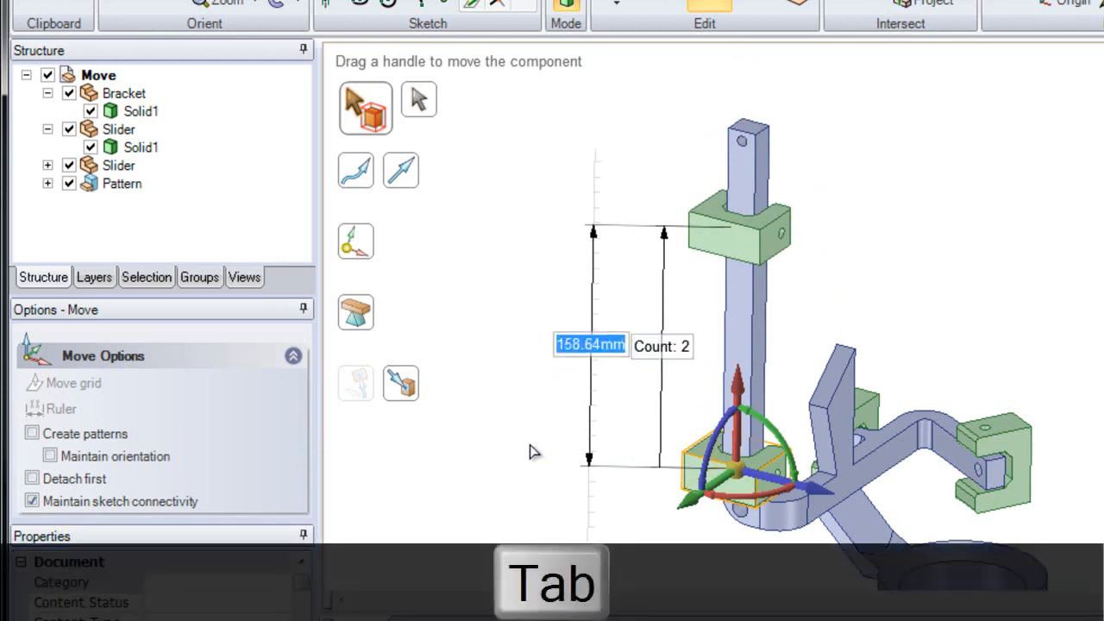
pyautogui.press('Tab')
pyautogui.write('200')
pyautogui.press('Tab')
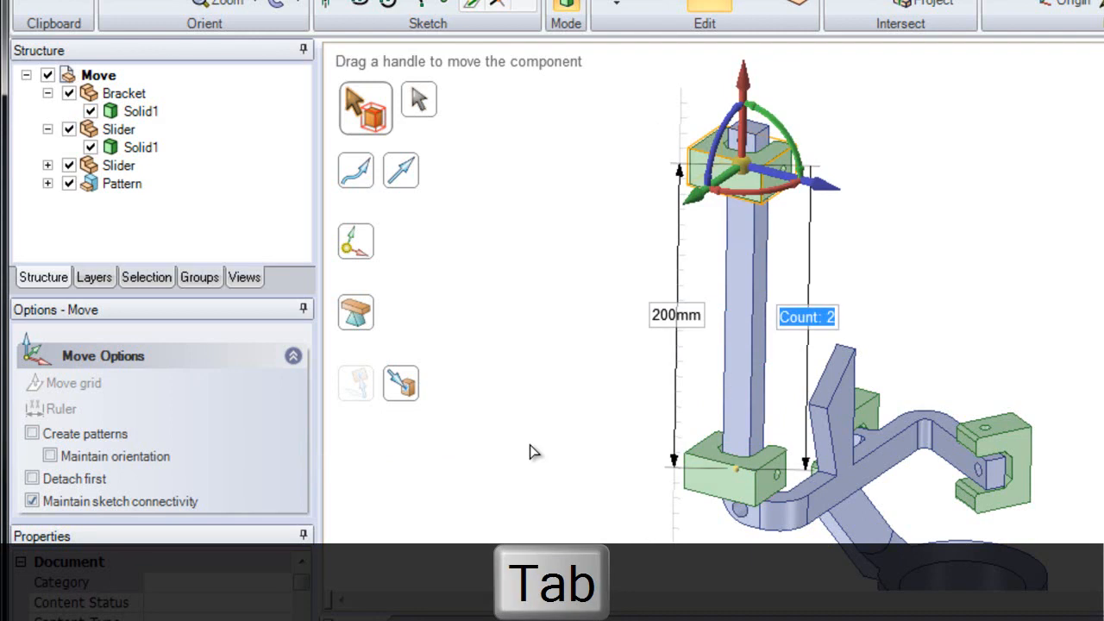
pyautogui.write('4')
pyautogui.press('Return')
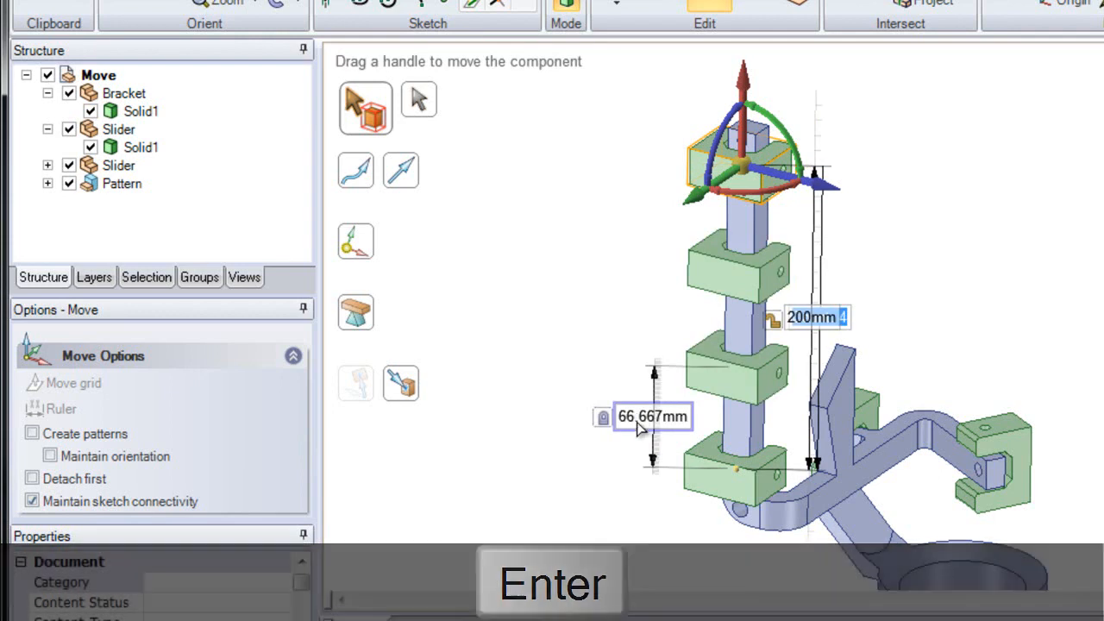
# - Clear the selection and expand the Pattern in the structure tree to examine its slider members
pyautogui.moveTo(816, 348)
pyautogui.mouseDown(button='middle')
pyautogui.moveTo(786, 360)
pyautogui.moveTo(803, 337)
pyautogui.mouseUp(button='middle')
pyautogui.click(841, 334)
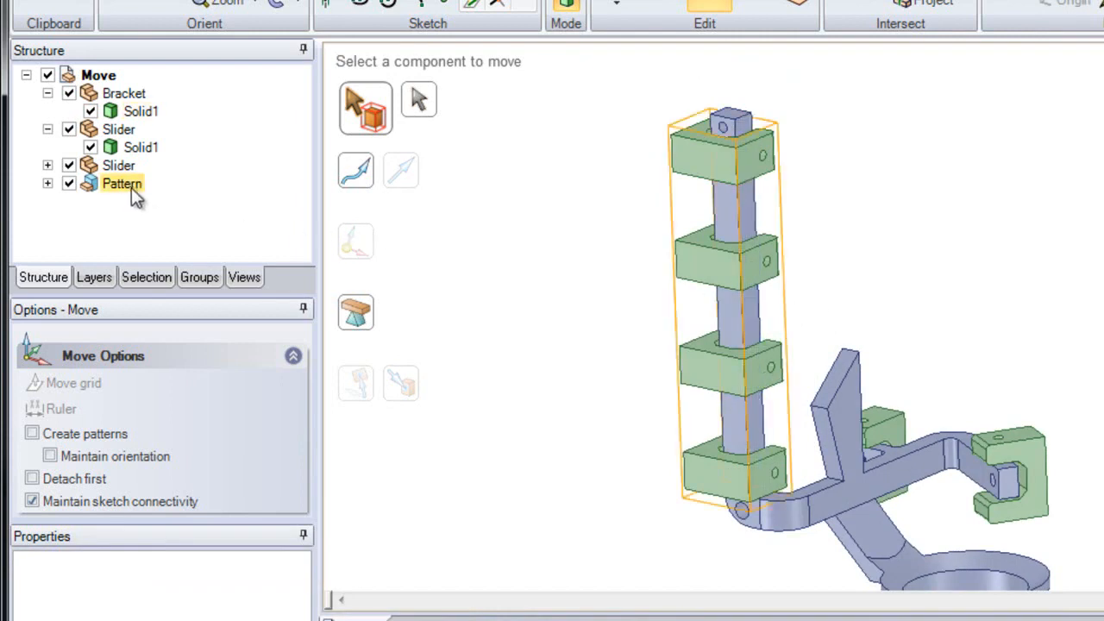
pyautogui.click(47, 184)
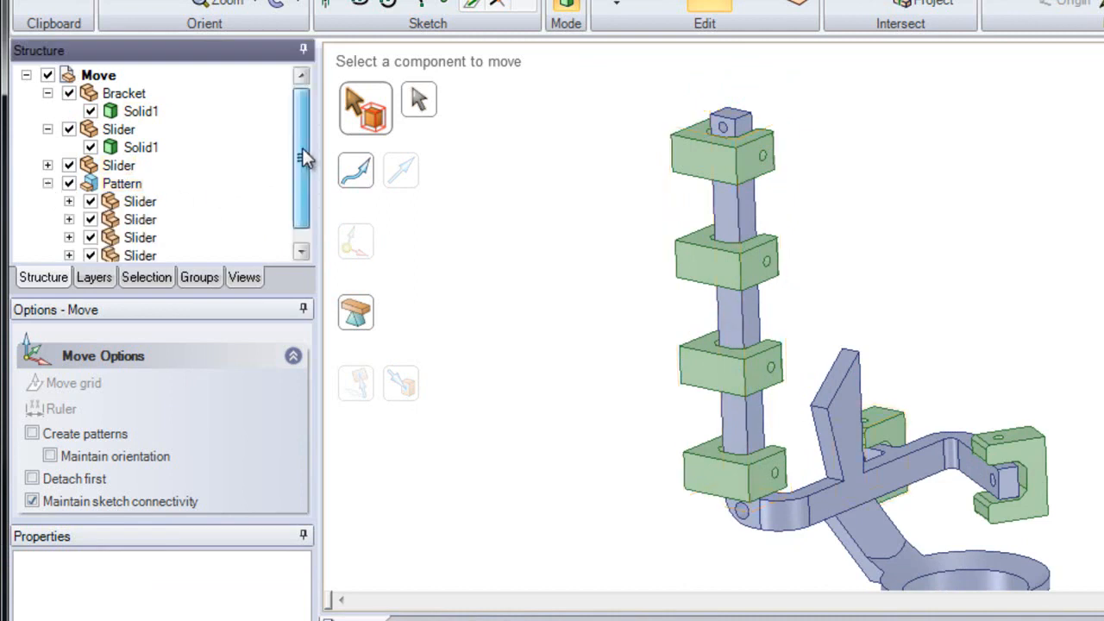
pyautogui.moveTo(305, 147); pyautogui.dragTo(301, 172)
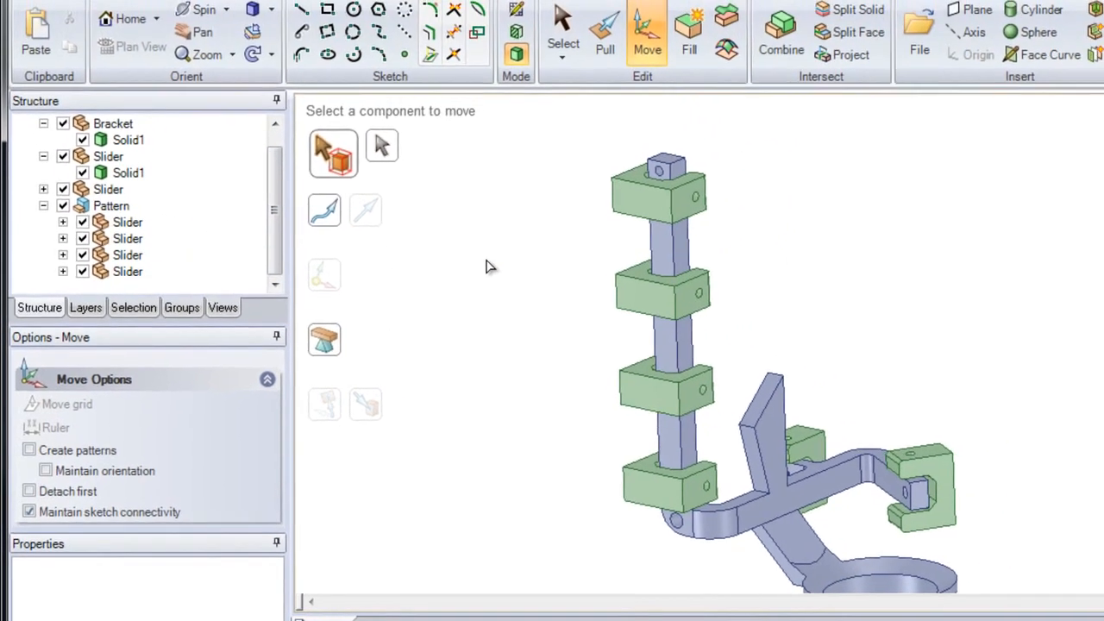
# - Try pulling the front face of a patterned slider outward, and cancel the pull
pyautogui.click(601, 39)
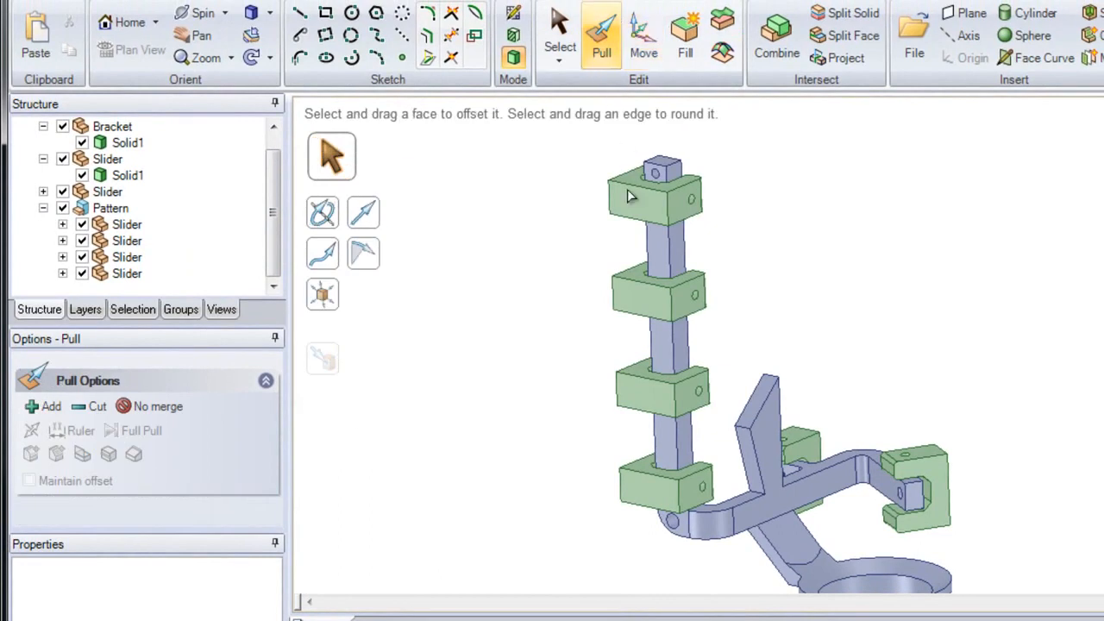
pyautogui.click(654, 302)
pyautogui.moveTo(654, 302); pyautogui.dragTo(623, 301)
pyautogui.press('Escape')
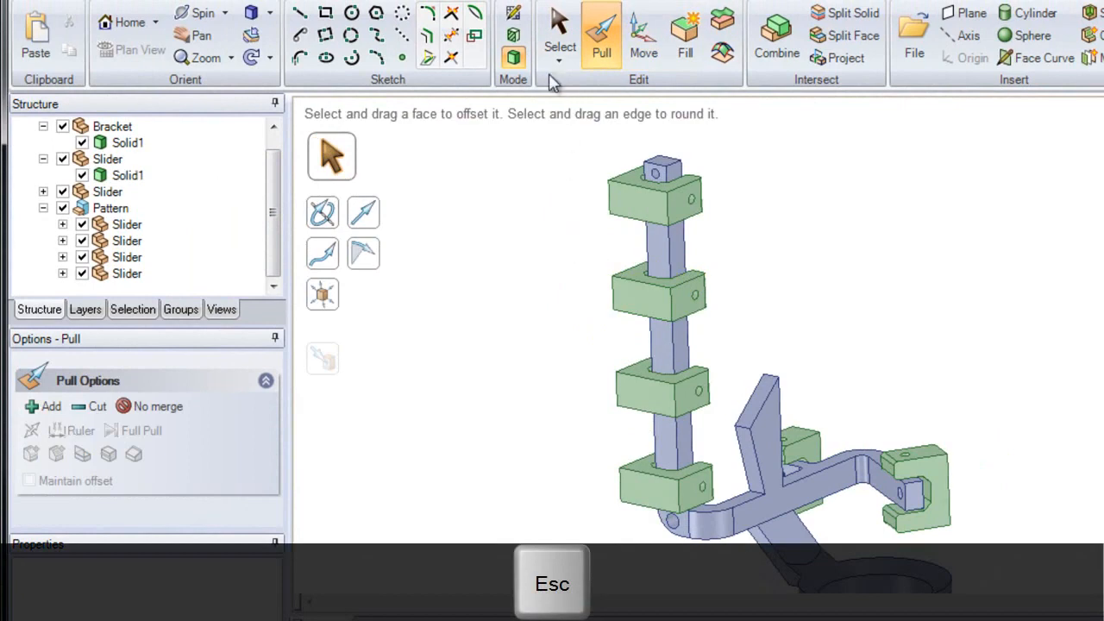
# - Select the top slider's front face, change the pattern count to 6, and clear the selection
pyautogui.click(559, 35)
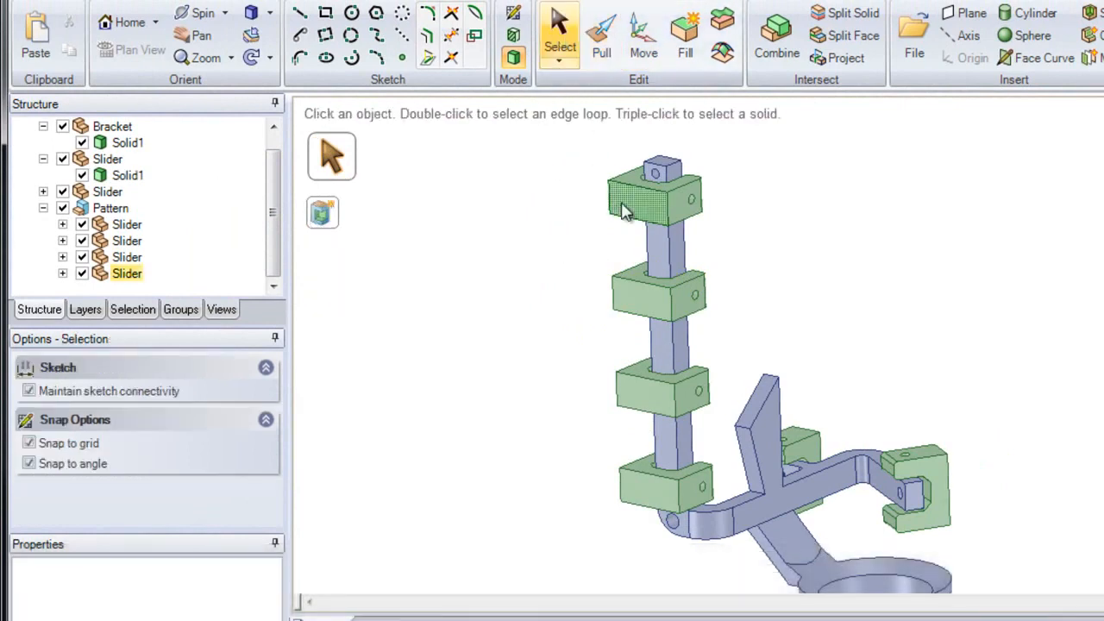
pyautogui.click(625, 211)
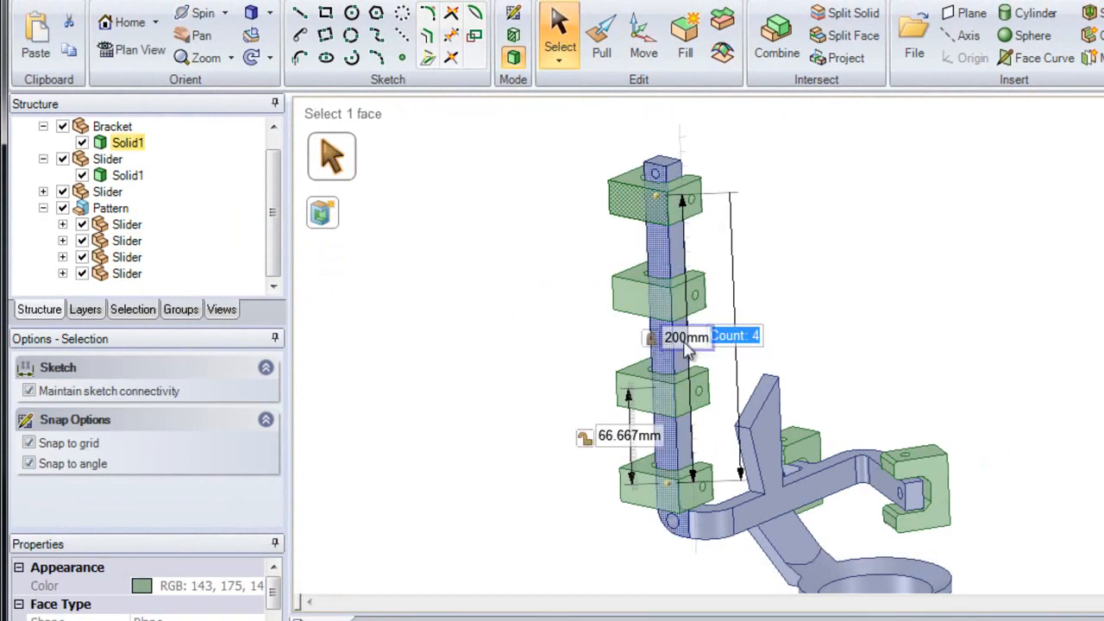
pyautogui.write('6')
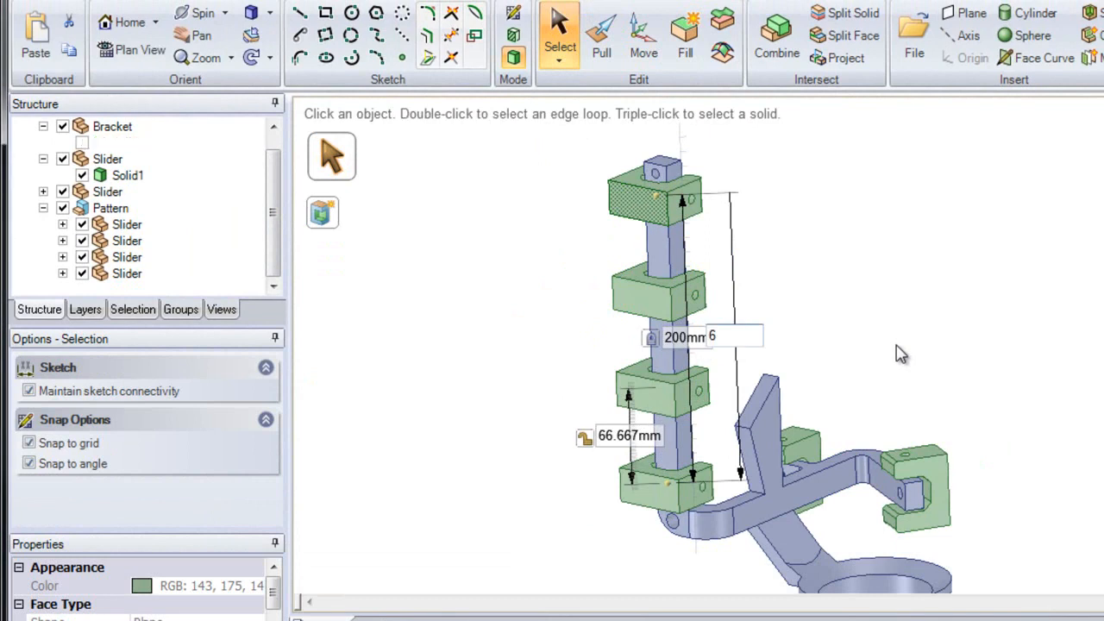
pyautogui.press('Return')
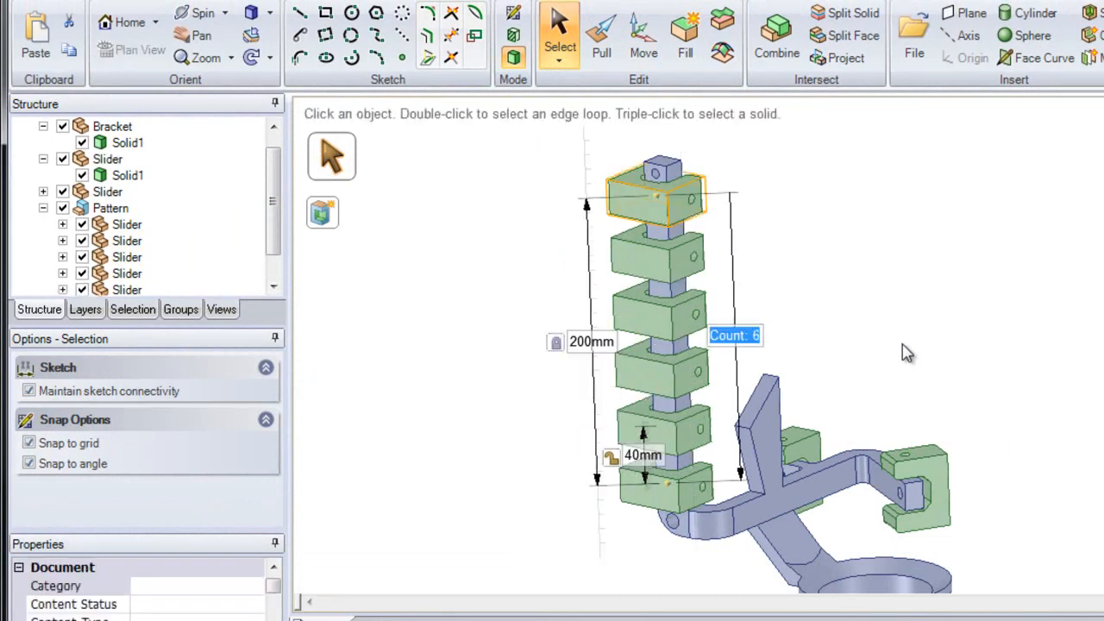
pyautogui.click(904, 352)
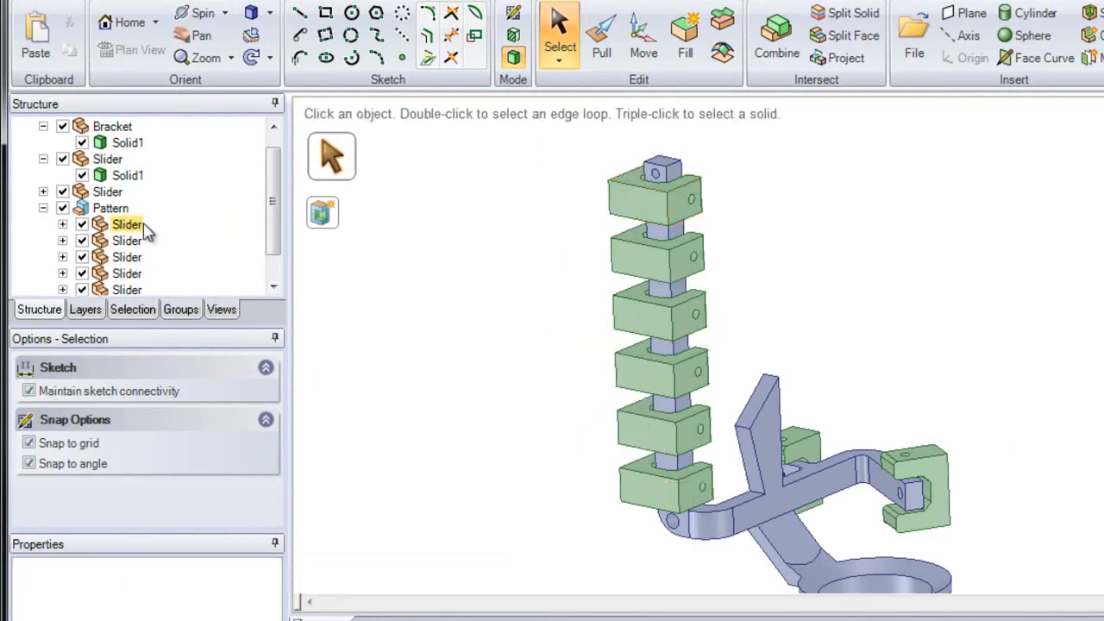
# - Select all six sliders inside the Pattern and relocate them directly under the top-level Move assembly
pyautogui.moveTo(271, 222); pyautogui.dragTo(274, 263)
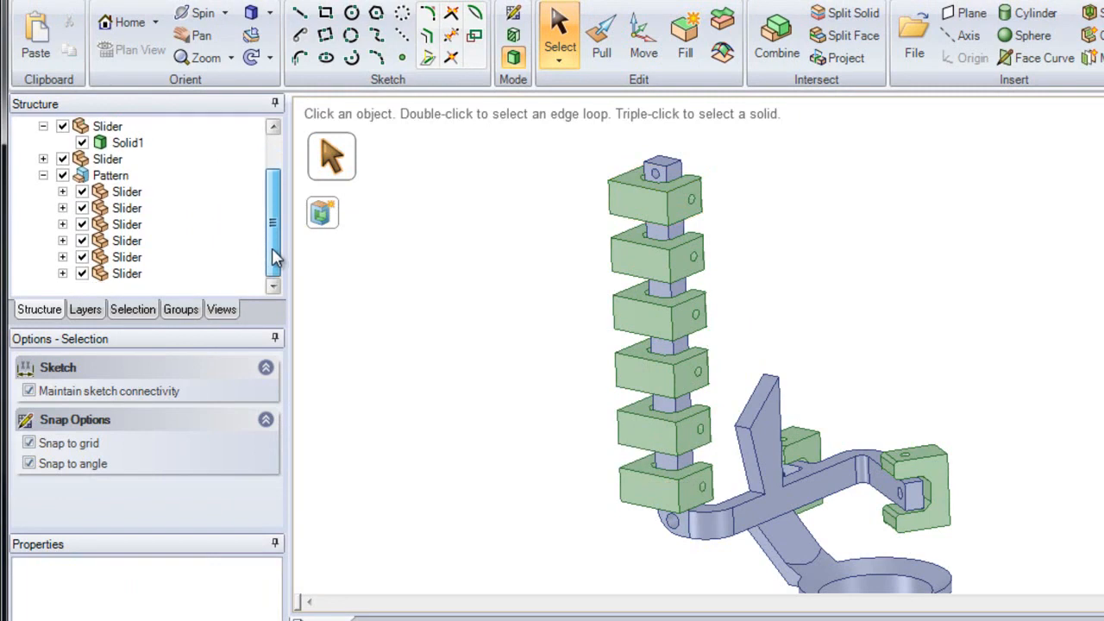
pyautogui.click(126, 194)
pyautogui.press('shift')
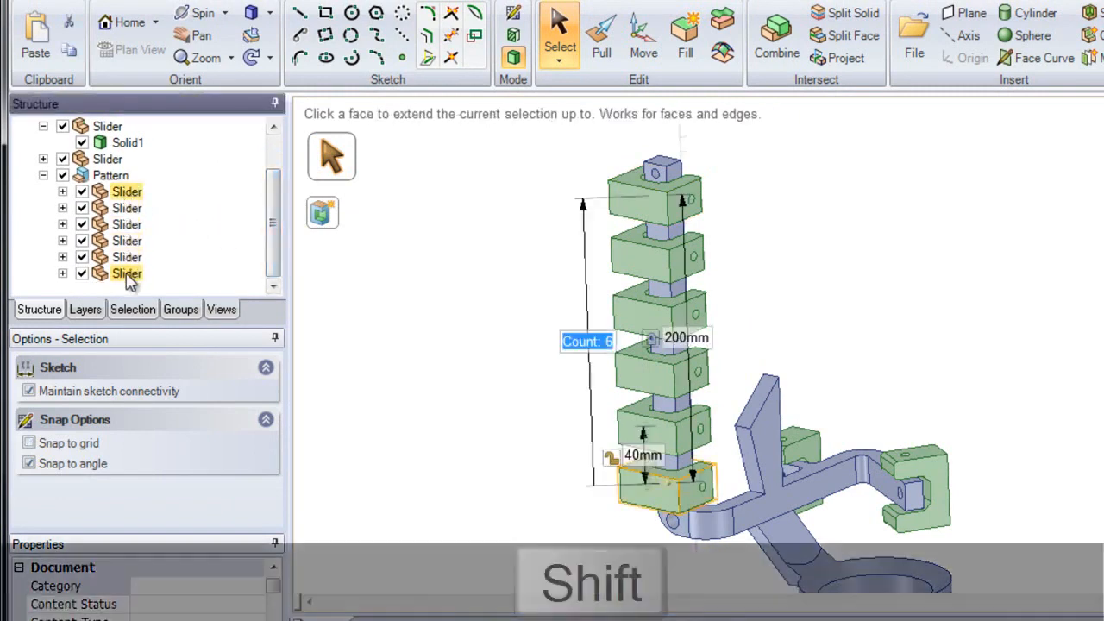
pyautogui.keyDown('shift'); pyautogui.click(127, 283); pyautogui.keyUp('shift')
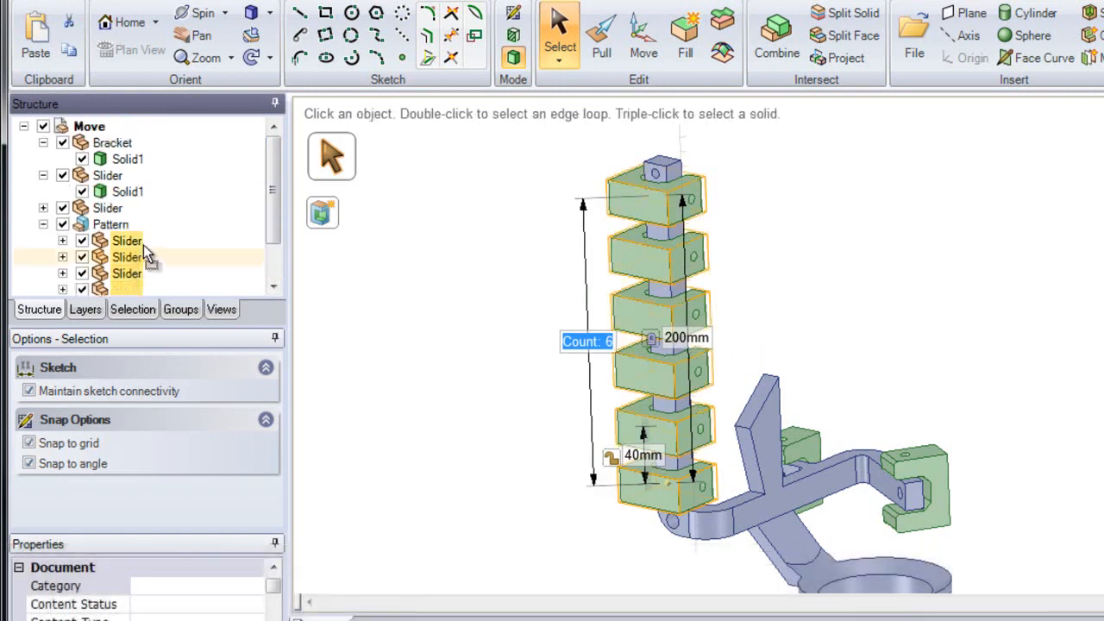
pyautogui.click(92, 129)
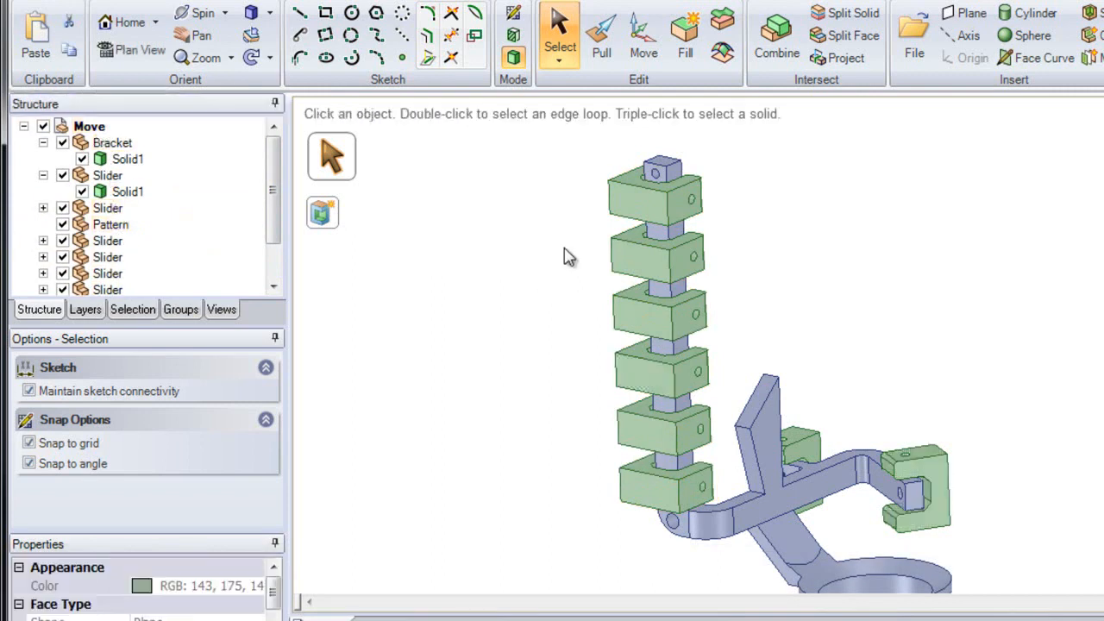
# - Check the front faces of the top three sliders one by one for pattern dimensions, and clear the selection
pyautogui.click(628, 197)
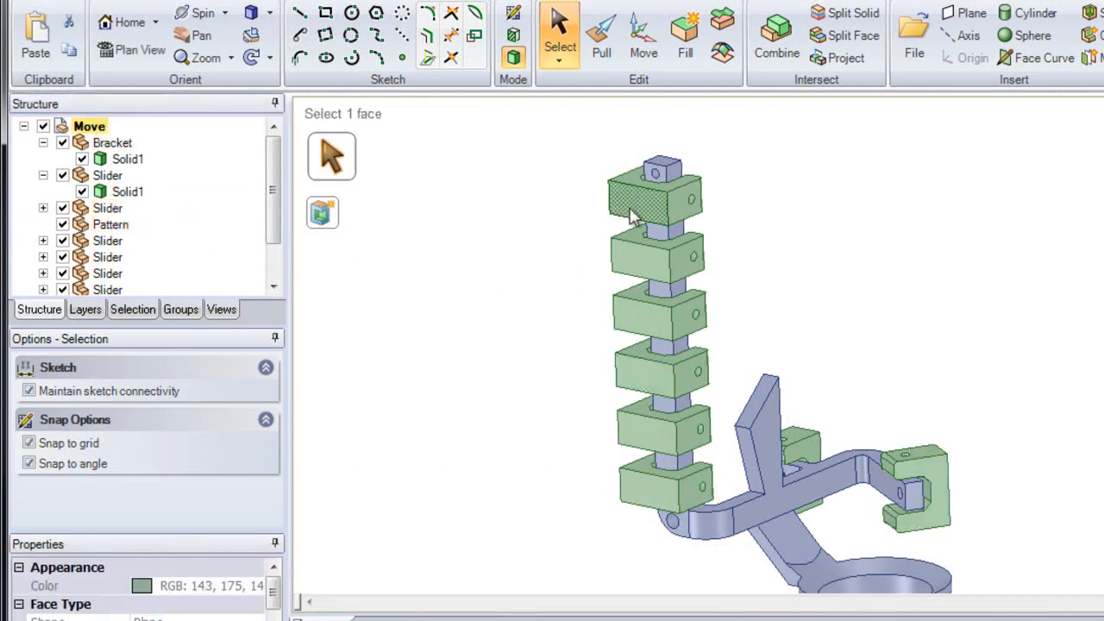
pyautogui.click(640, 265)
pyautogui.click(639, 316)
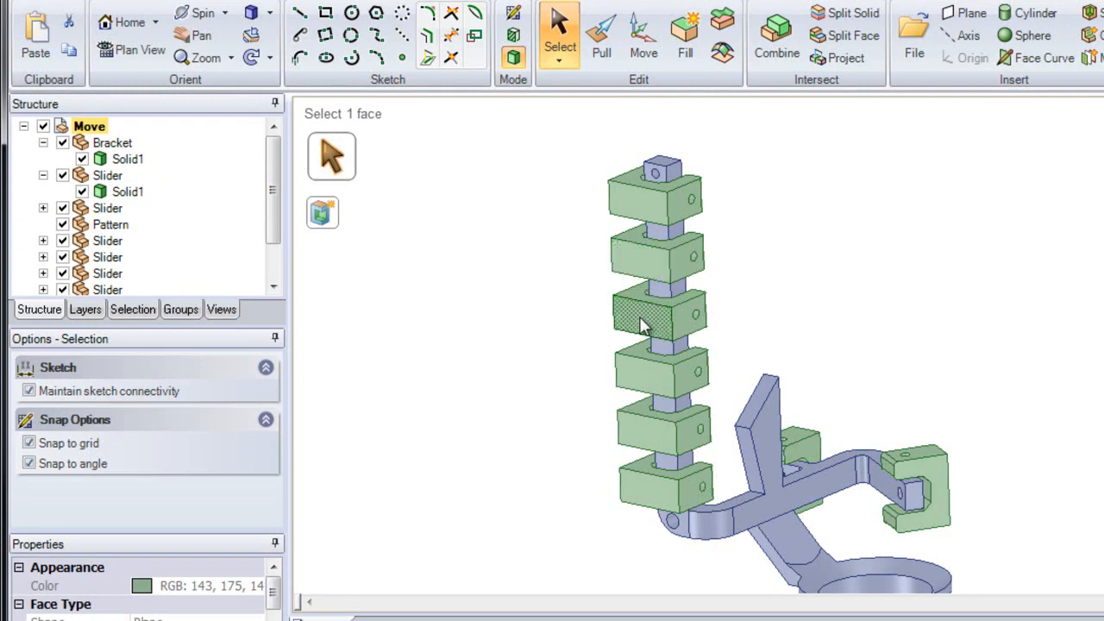
pyautogui.click(562, 236)
# - Try pulling the top slider's front face outward by about 12.6 mm, and cancel the pull
pyautogui.click(602, 53)
pyautogui.click(646, 208)
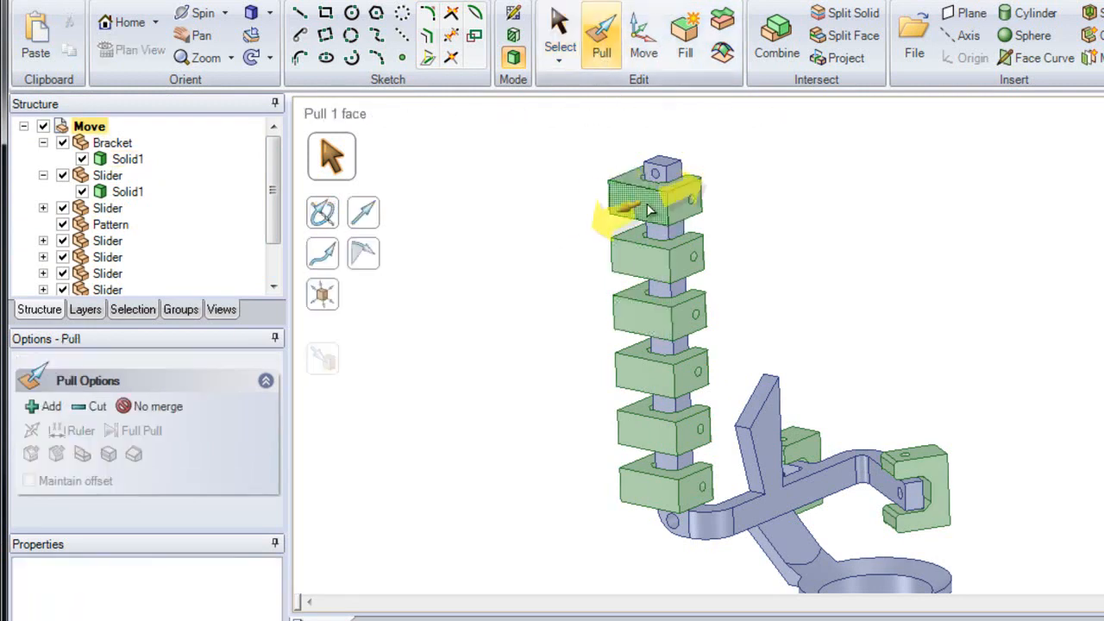
pyautogui.moveTo(643, 215)
pyautogui.mouseDown()
pyautogui.moveTo(521, 234)
pyautogui.moveTo(626, 209)
pyautogui.mouseUp()
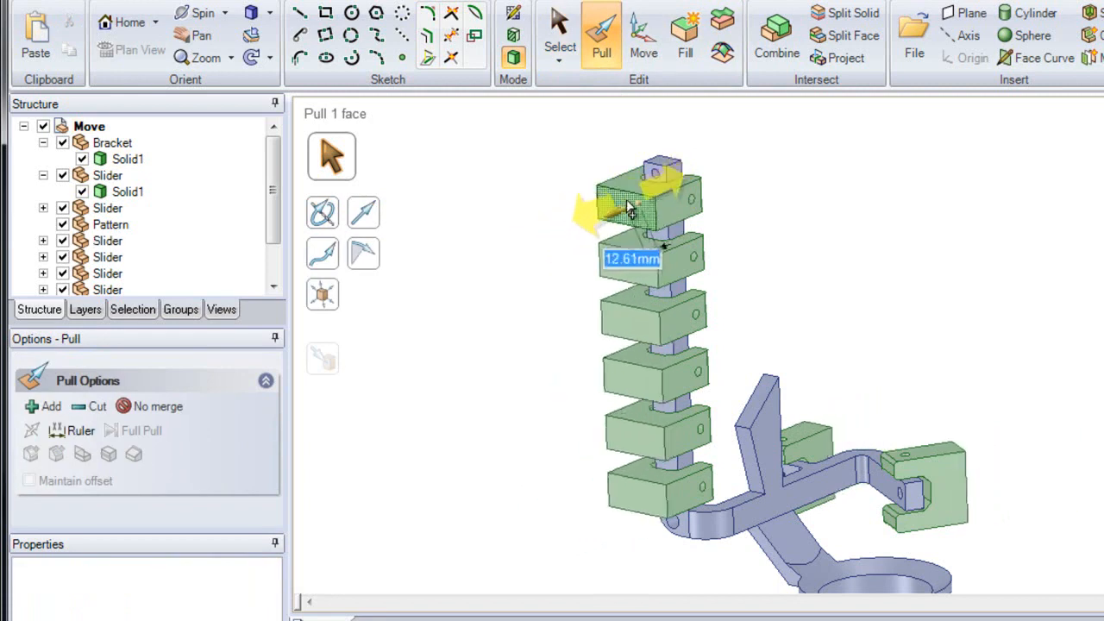
pyautogui.press('Escape')
pyautogui.press('Escape')
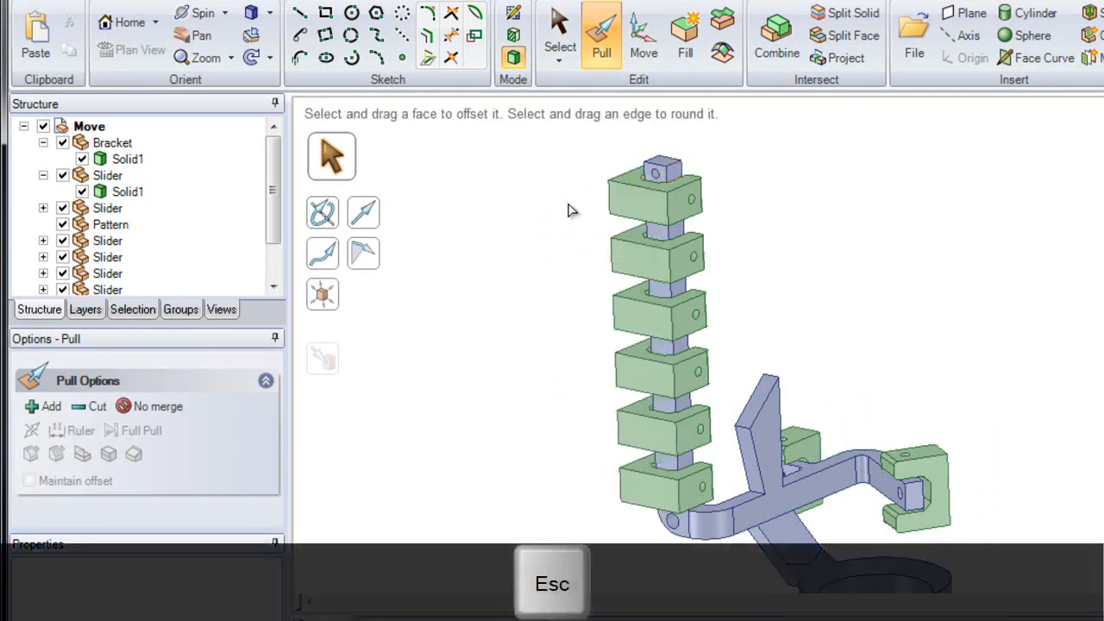
# - Restore the home view and start the Move tool
pyautogui.press('h')
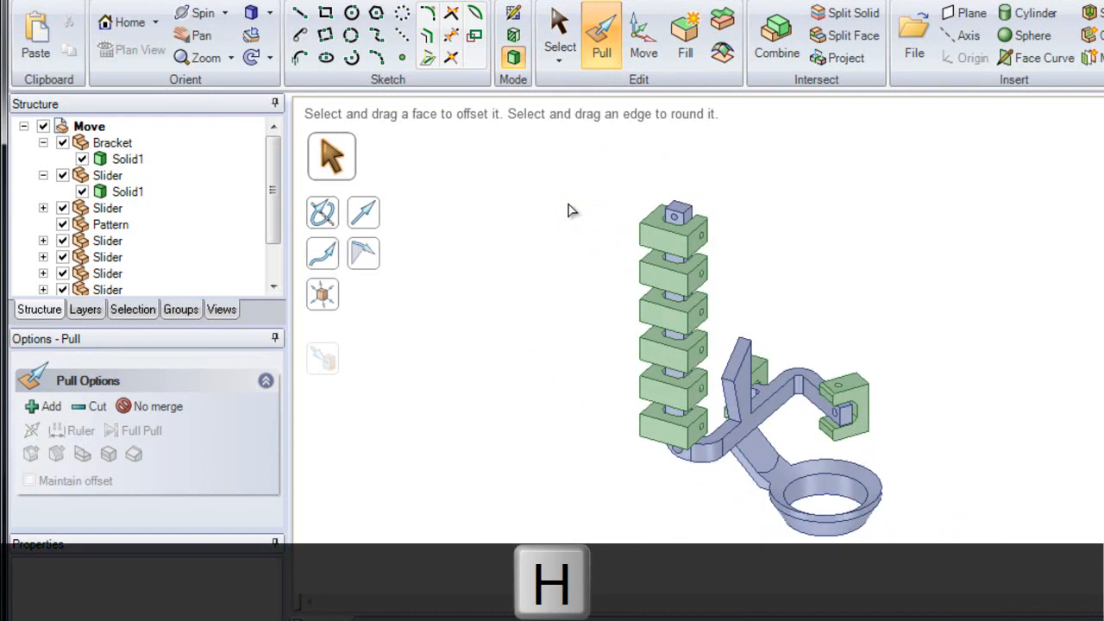
pyautogui.press('m')
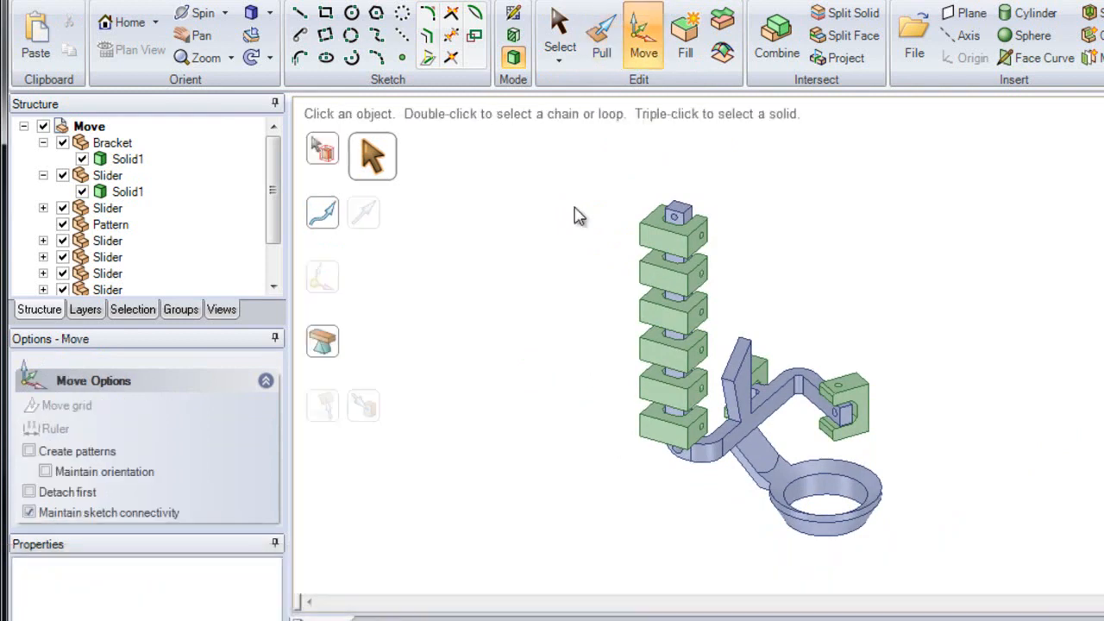